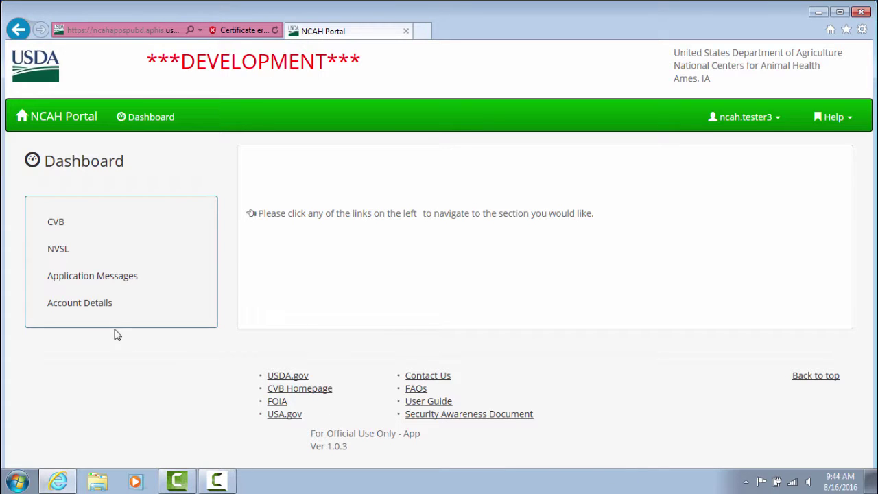
# Open the Center for Veterinary Biologics section and scroll down to the APHIS 2049 e-submission entry.
pyautogui.click(57, 224)
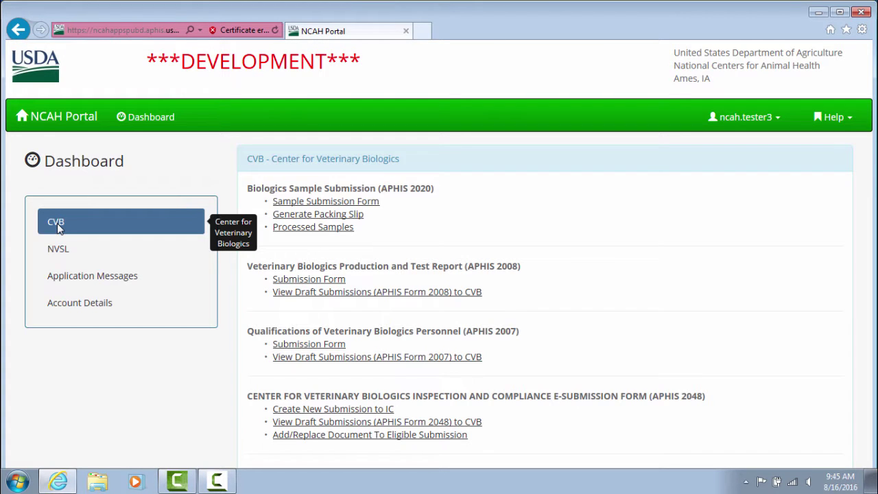
pyautogui.moveTo(868, 169)
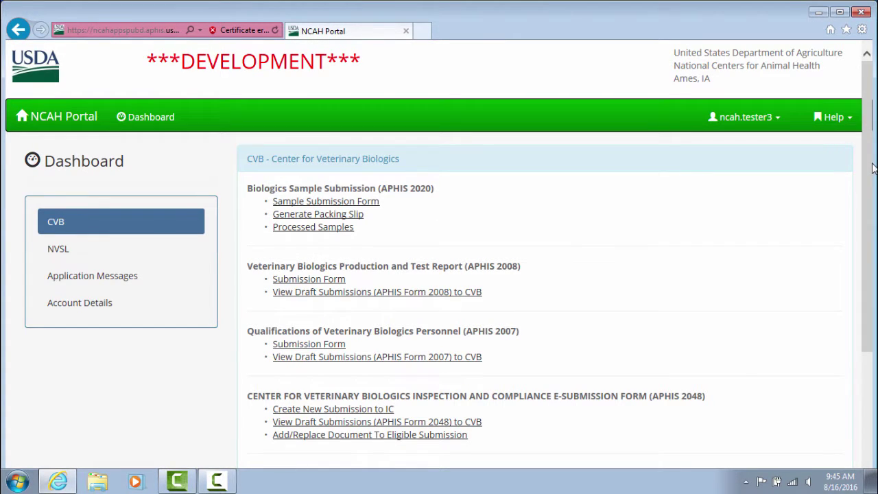
pyautogui.scroll(-1, 874, 168)
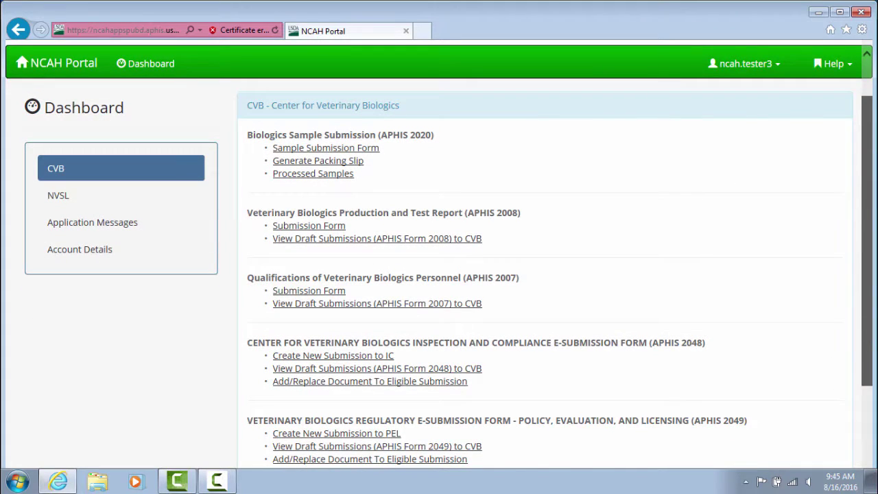
pyautogui.scroll(-1, 867, 205)
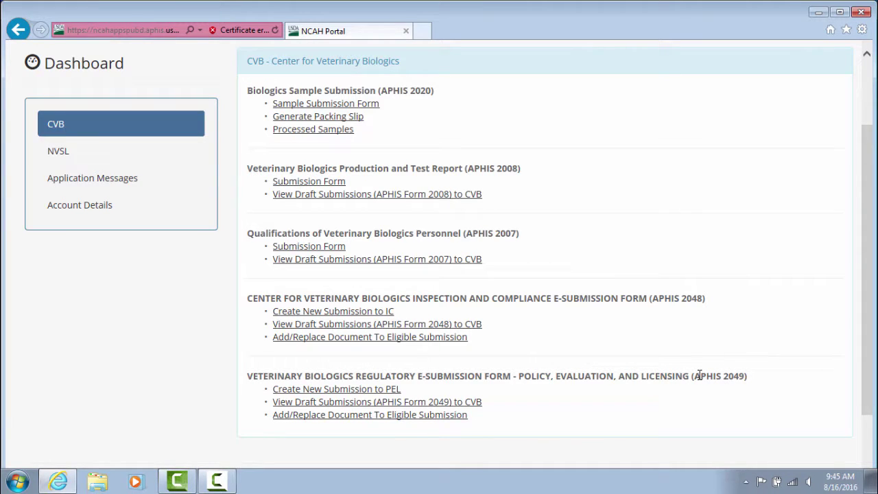
# Start a new APHIS 2049 submission to PEL and scroll down the loaded form.
pyautogui.click(326, 389)
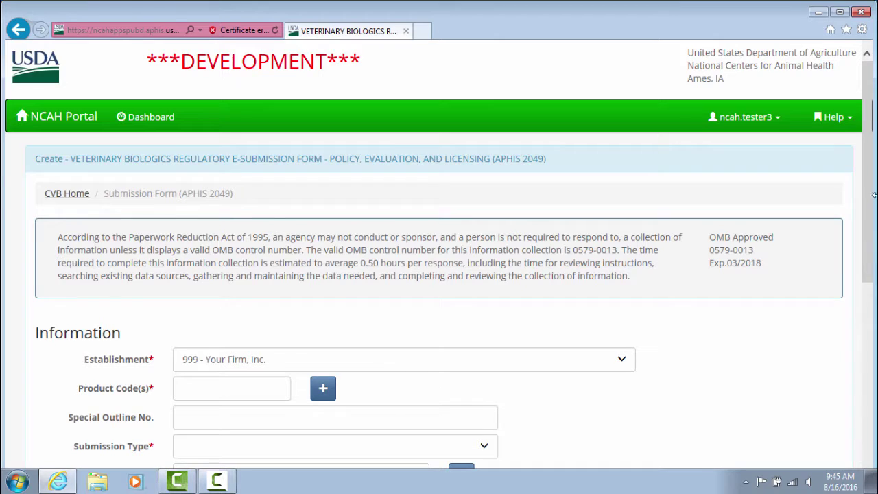
pyautogui.moveTo(870, 185); pyautogui.dragTo(870, 251)
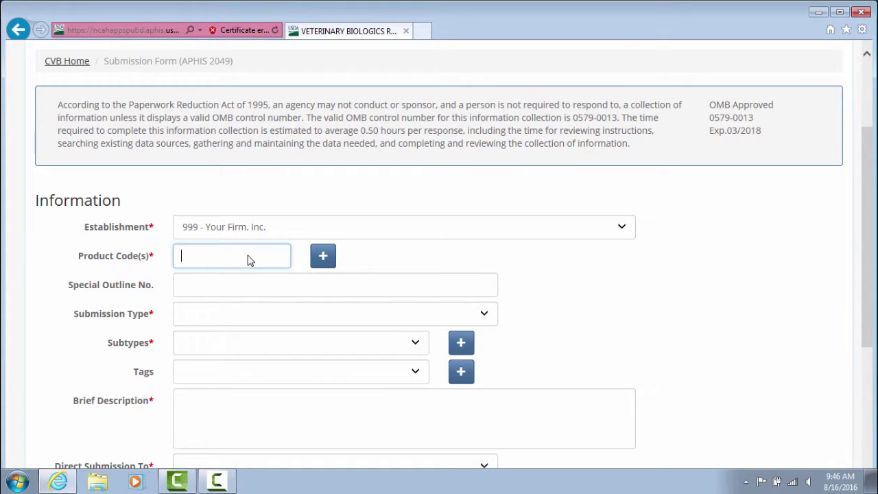
# Add product code 264853 to the product code list.
pyautogui.write('264853')
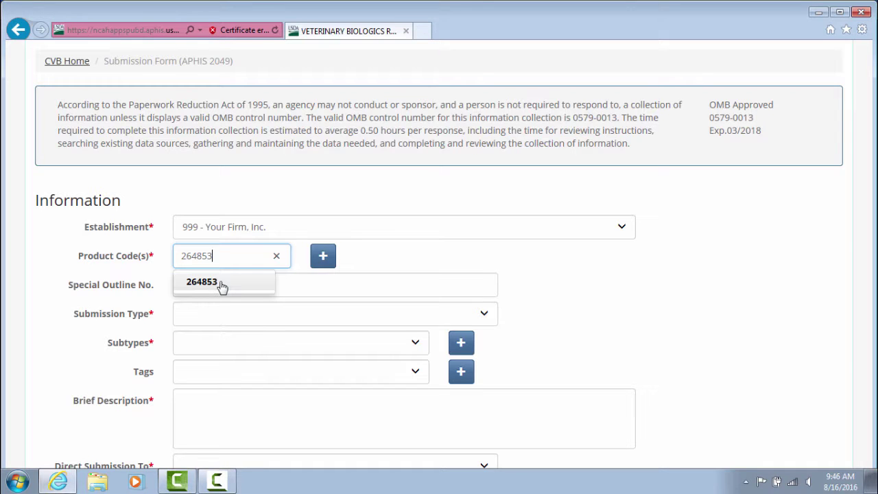
pyautogui.click(222, 287)
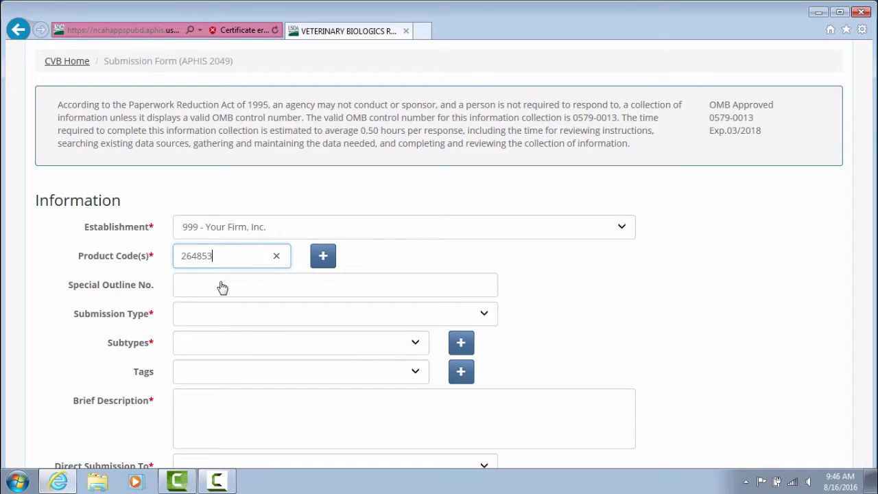
pyautogui.click(327, 261)
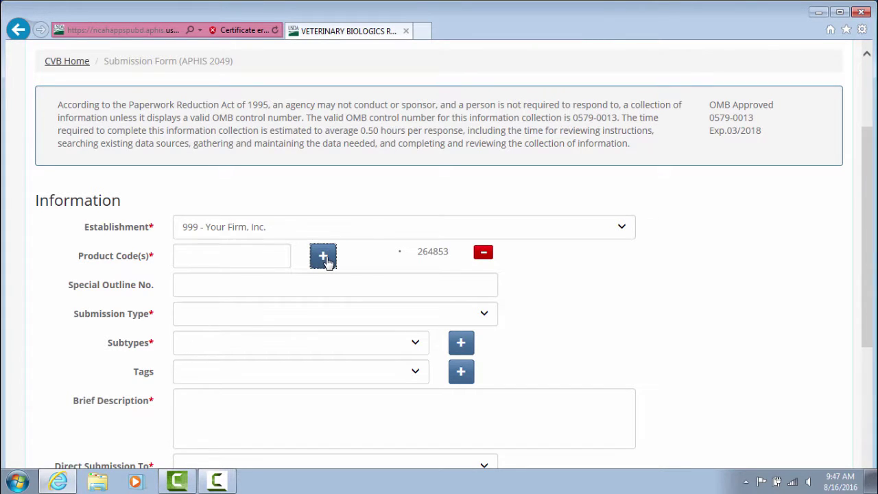
# Add a second product code, 500400, then remove it again.
pyautogui.click(254, 255)
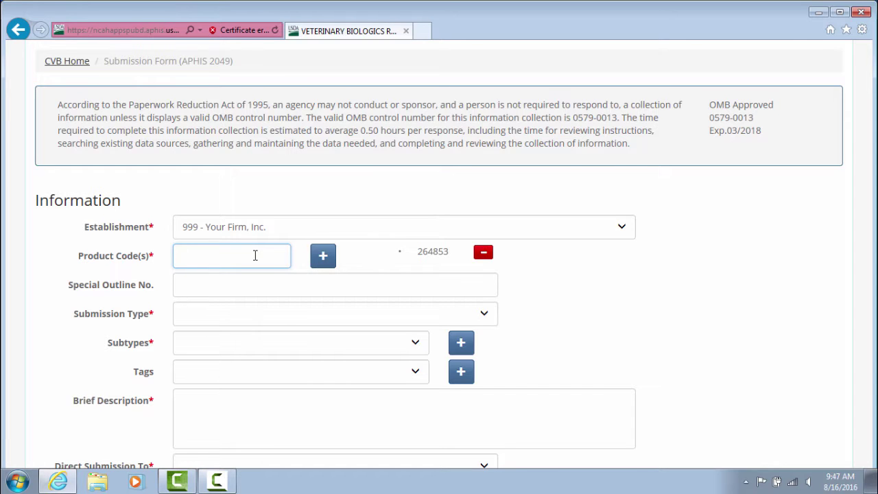
pyautogui.write('5')
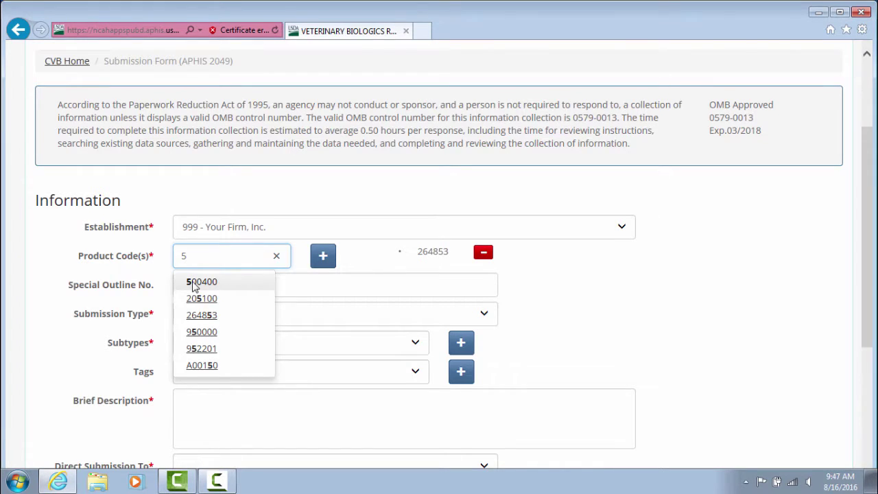
pyautogui.click(194, 285)
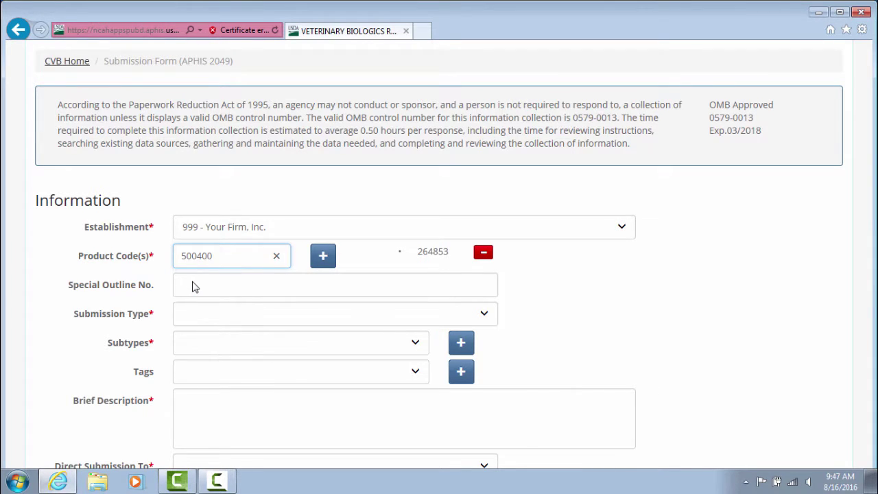
pyautogui.click(322, 257)
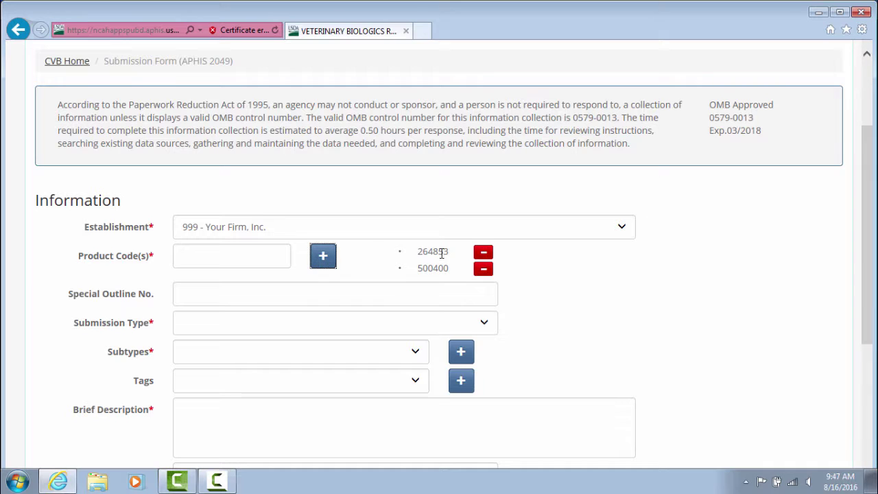
pyautogui.click(484, 271)
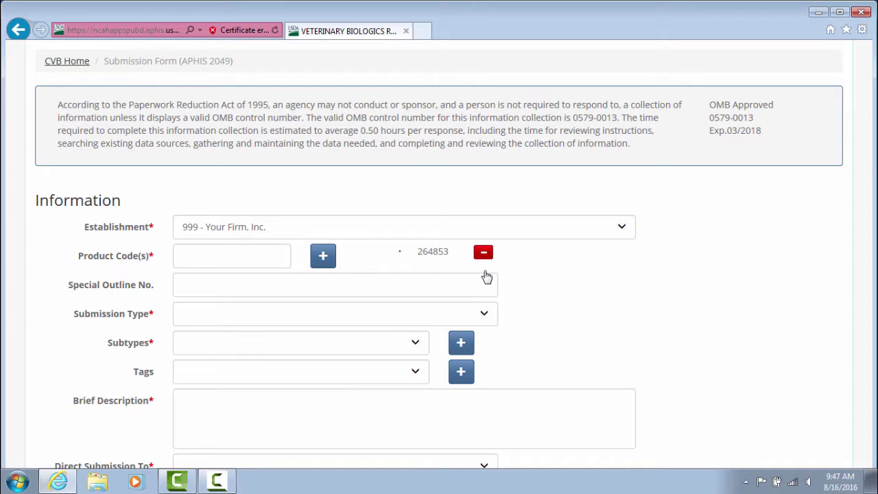
pyautogui.click(234, 267)
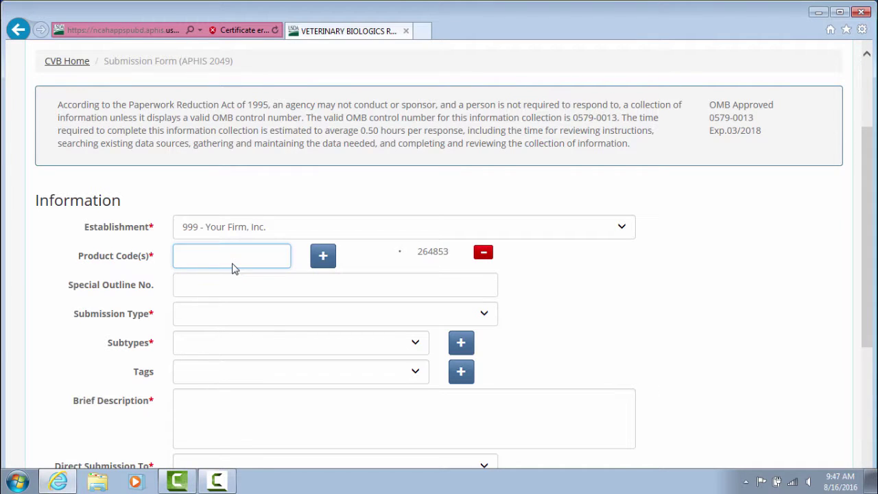
pyautogui.write('na')
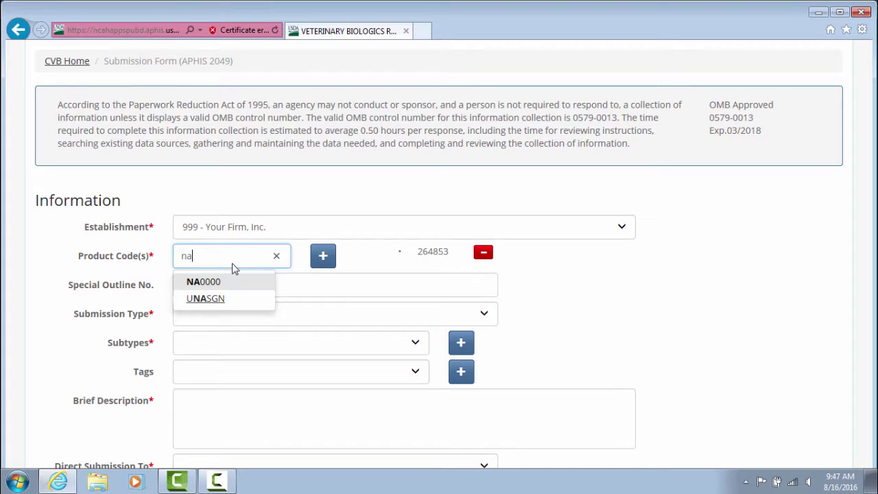
pyautogui.click(214, 283)
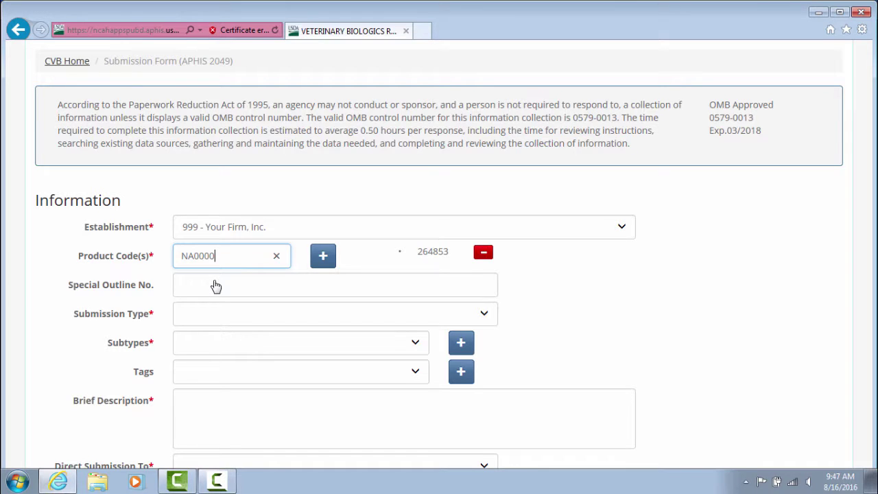
pyautogui.click(277, 258)
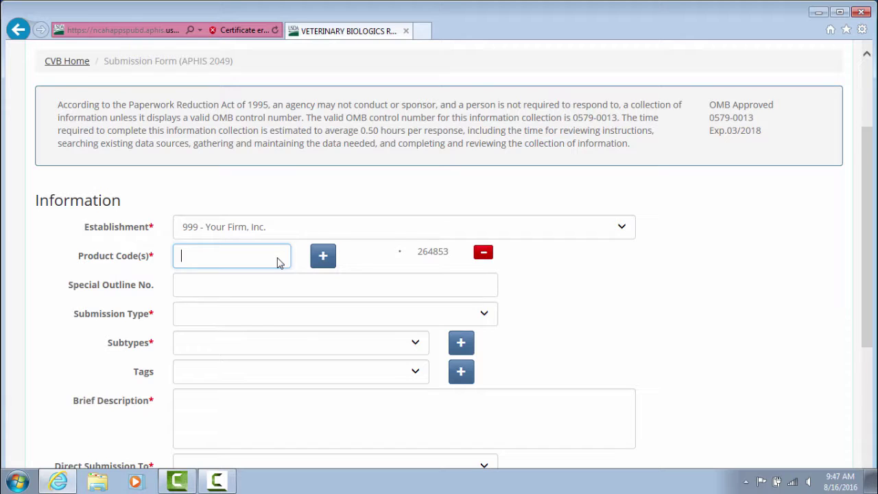
pyautogui.write('unas')
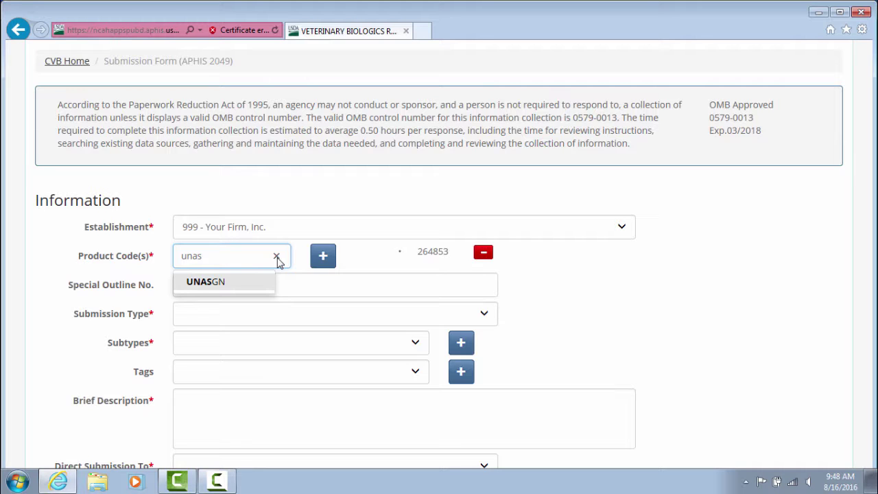
pyautogui.click(234, 290)
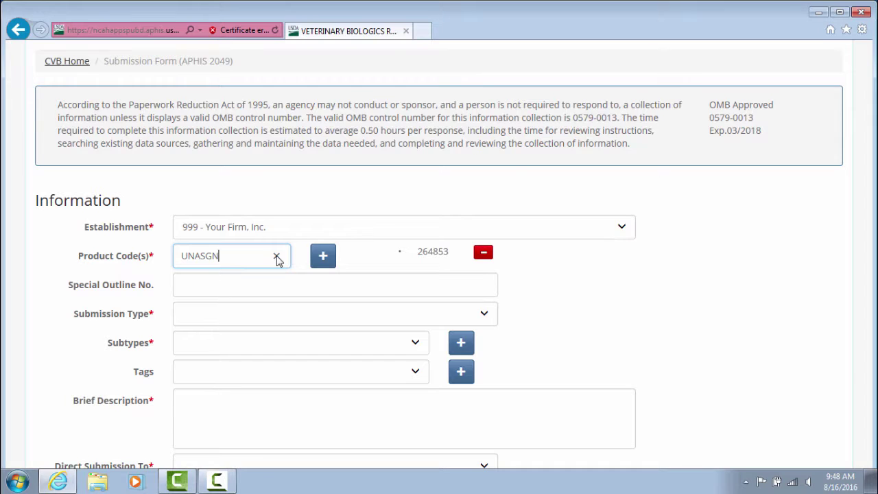
pyautogui.click(276, 257)
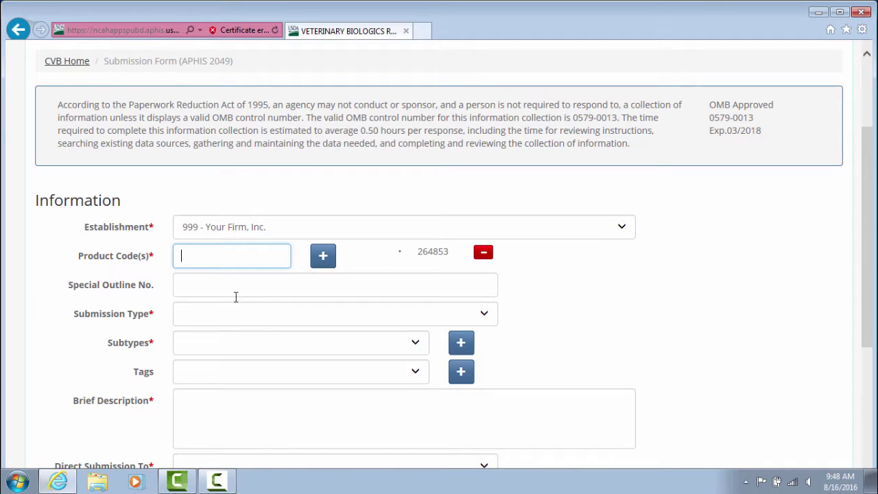
pyautogui.moveTo(868, 206)
pyautogui.moveTo(874, 201); pyautogui.dragTo(873, 237)
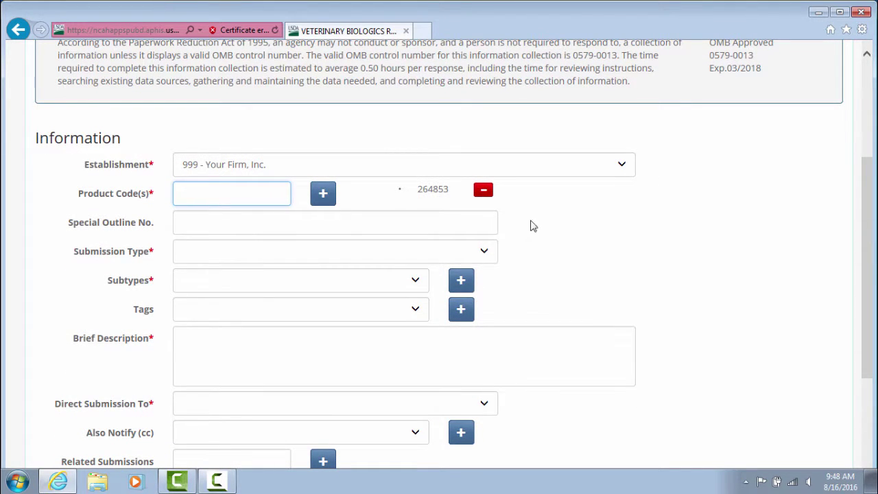
# Choose Report as the submission type and show the subtype options.
pyautogui.click(261, 252)
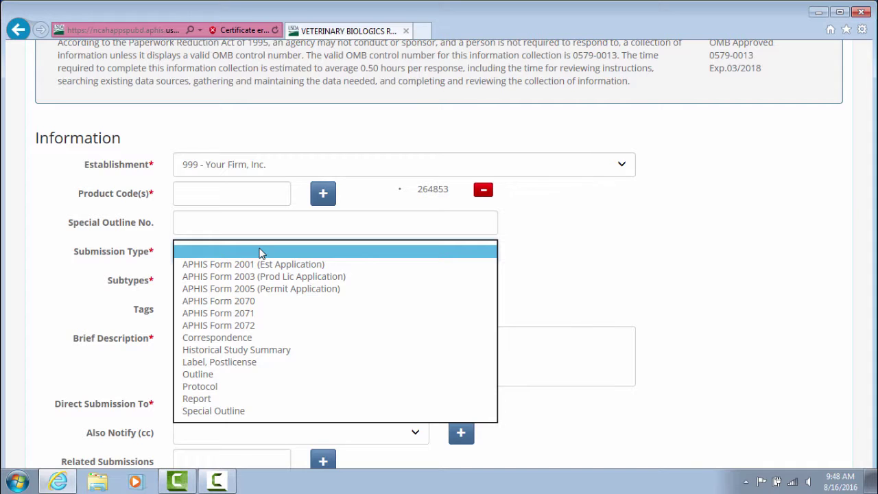
pyautogui.click(194, 399)
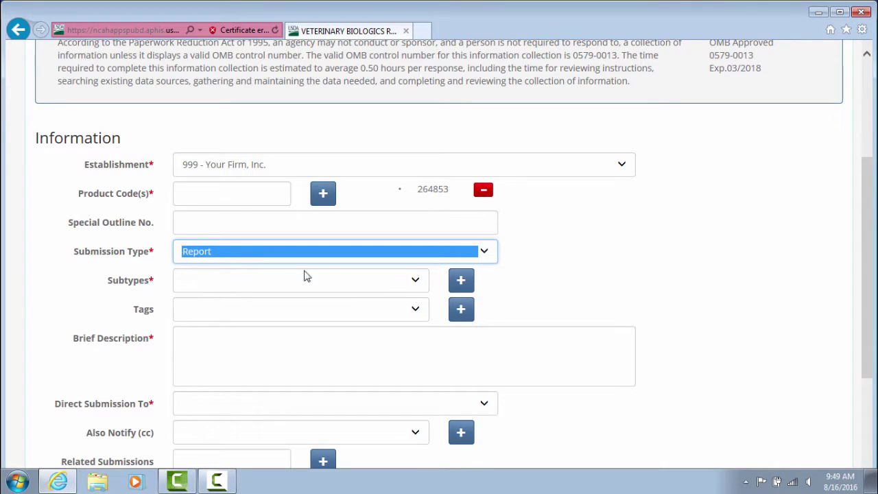
pyautogui.click(416, 281)
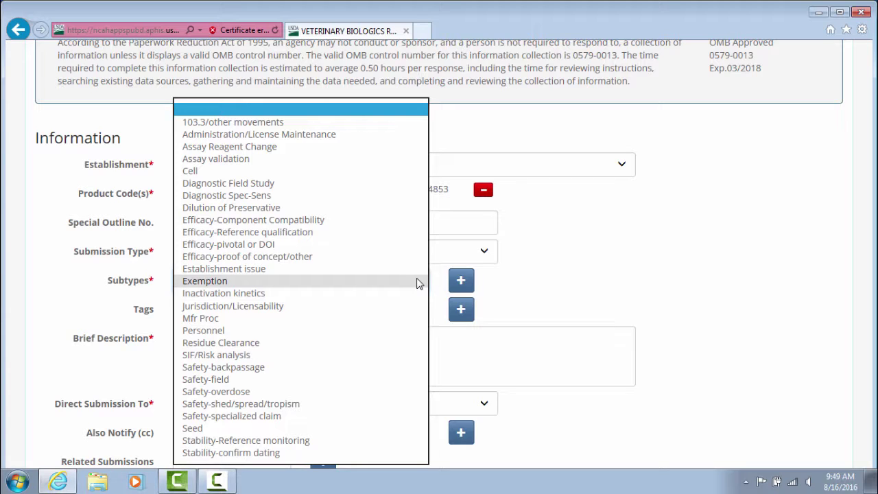
# Add Efficacy-pivotal or DOI as a subtype under the Report submission type.
pyautogui.click(282, 245)
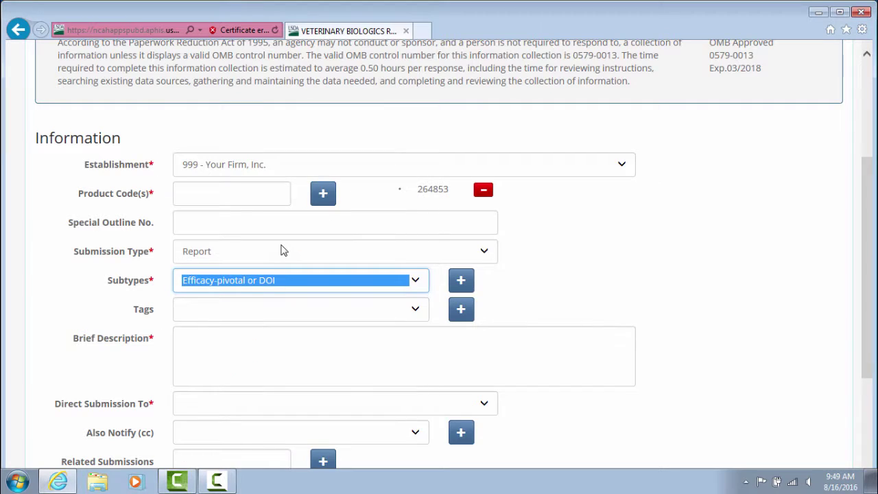
pyautogui.click(282, 251)
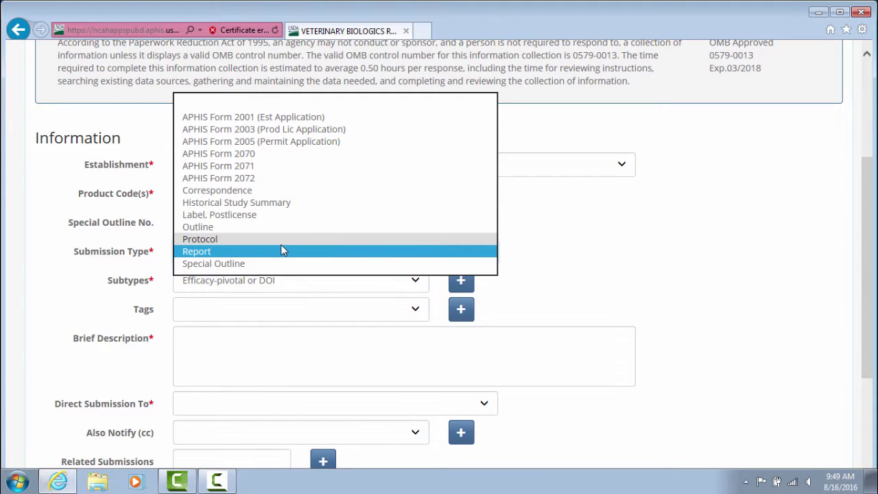
pyautogui.click(280, 246)
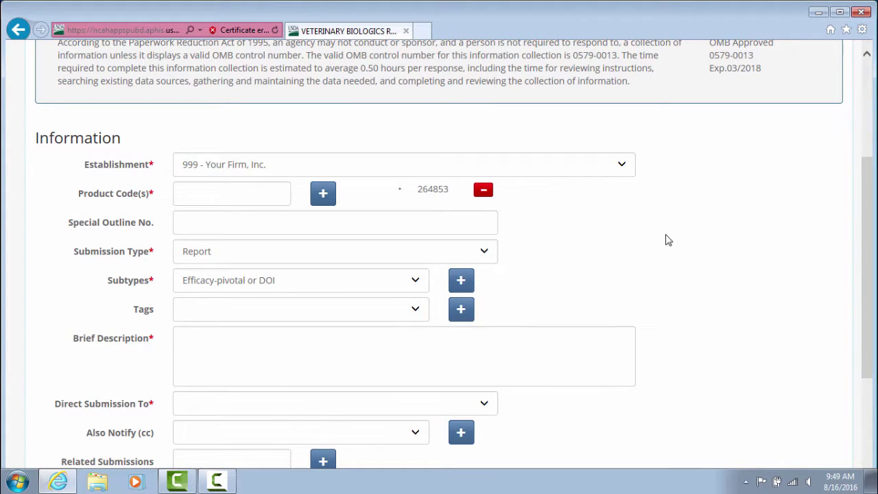
pyautogui.click(460, 286)
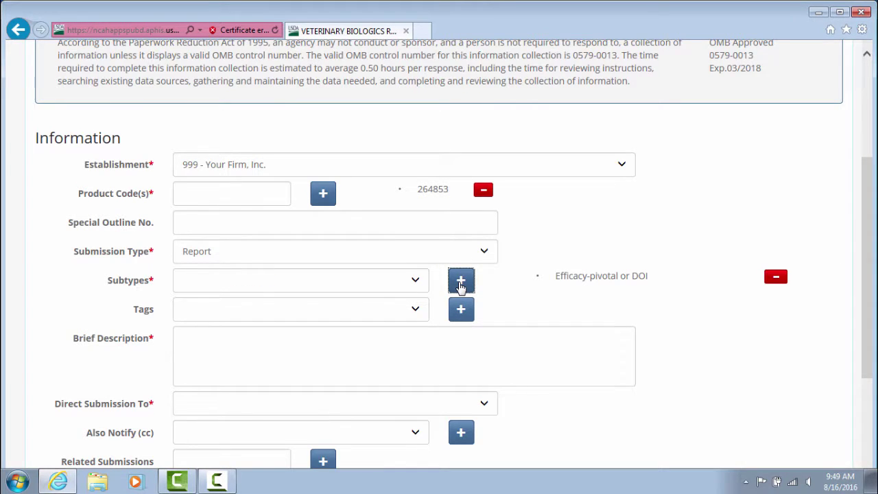
pyautogui.click(415, 282)
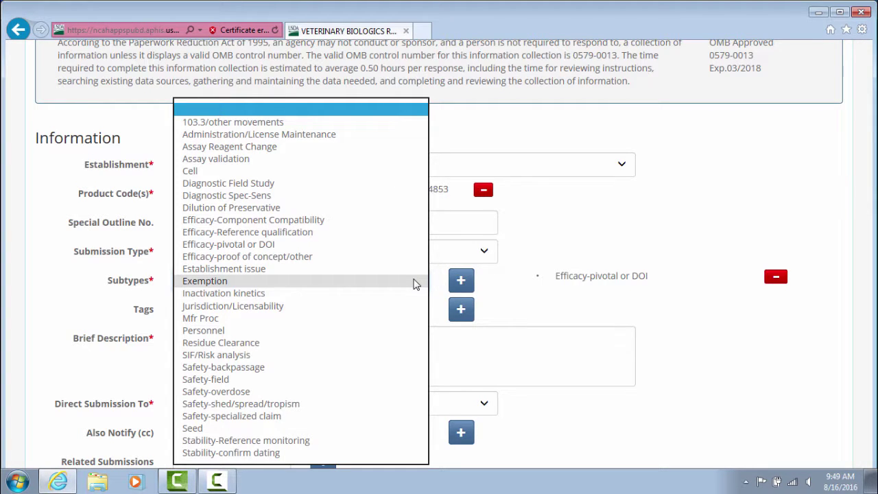
pyautogui.click(560, 300)
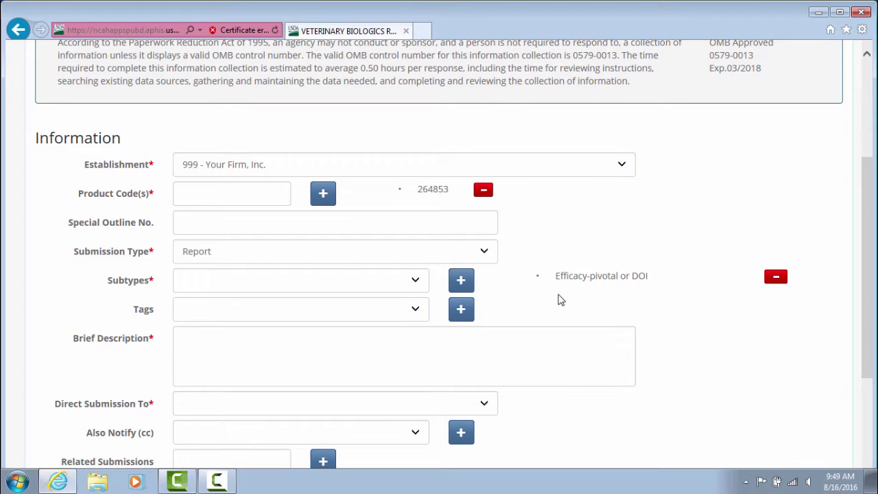
pyautogui.click(420, 310)
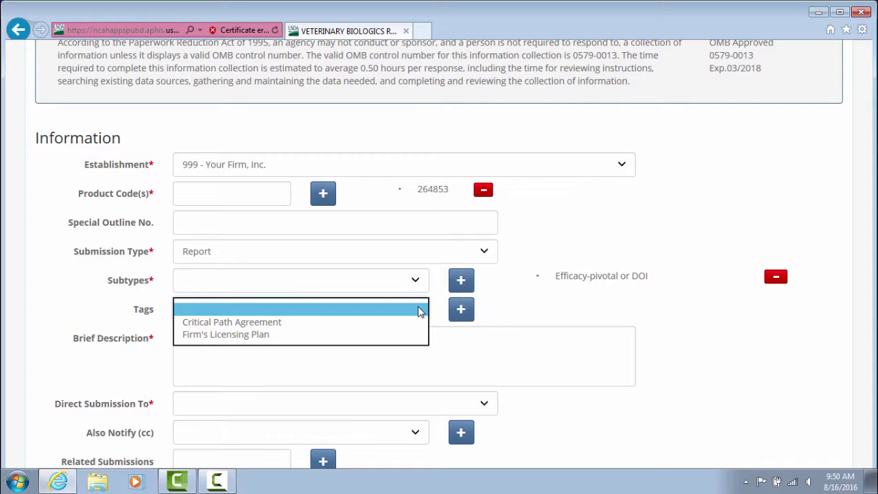
pyautogui.click(537, 310)
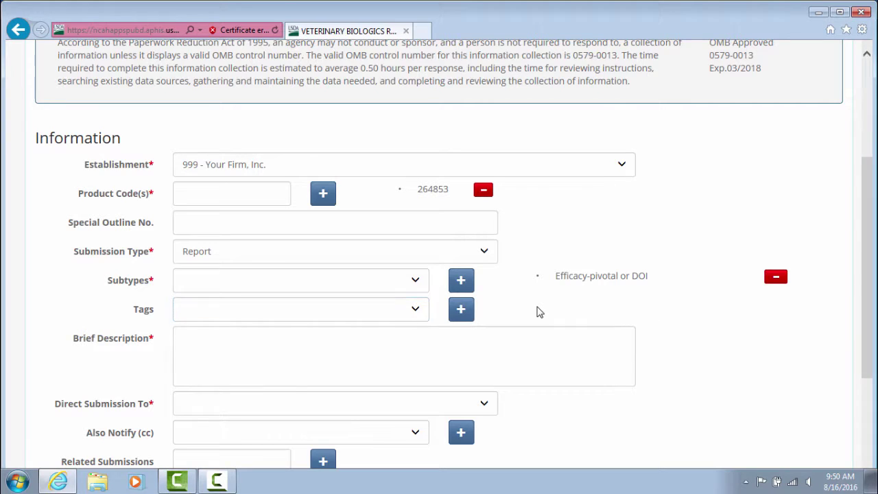
# Enter the brief description 'efficacy report 3129B showing protection against neonatal colibacillosis'.
pyautogui.click(309, 358)
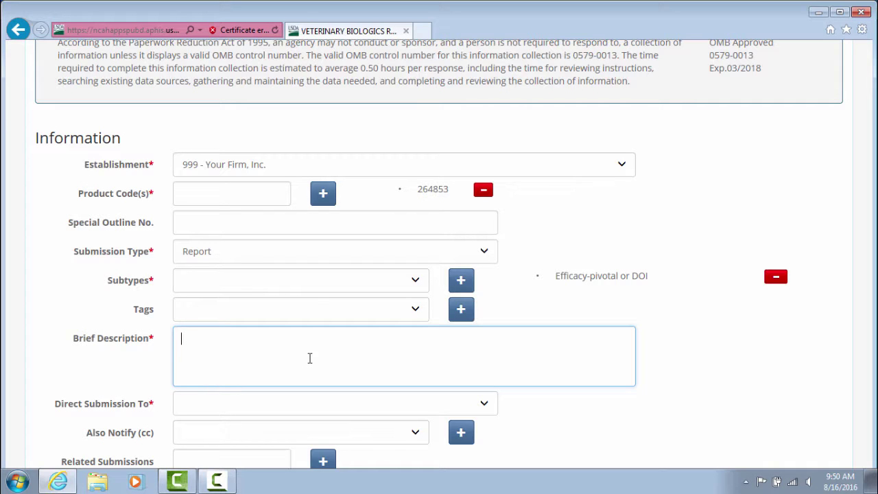
pyautogui.write('efficacy report 3129B showing protection against')
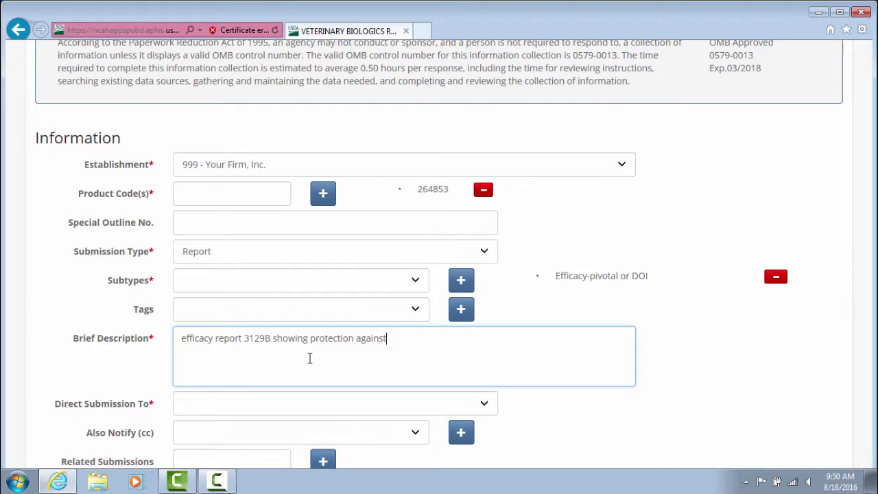
pyautogui.write(' neonatal colibacillosis')
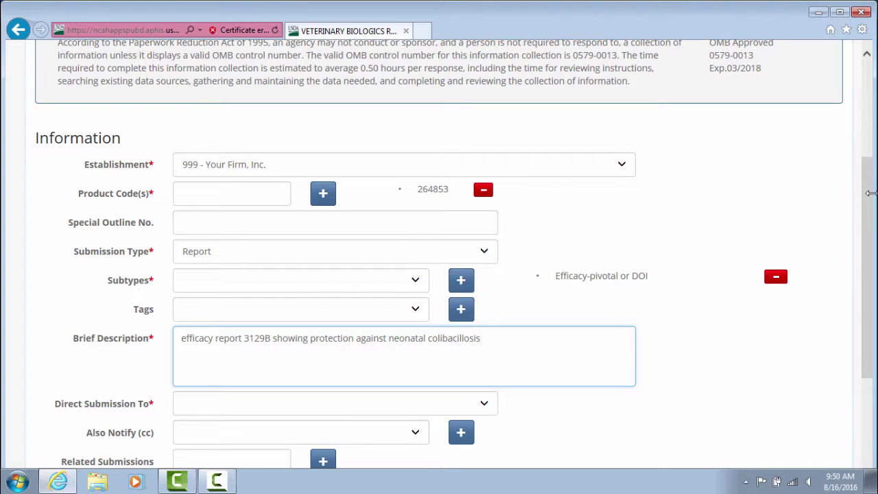
pyautogui.scroll(-2, 862, 219)
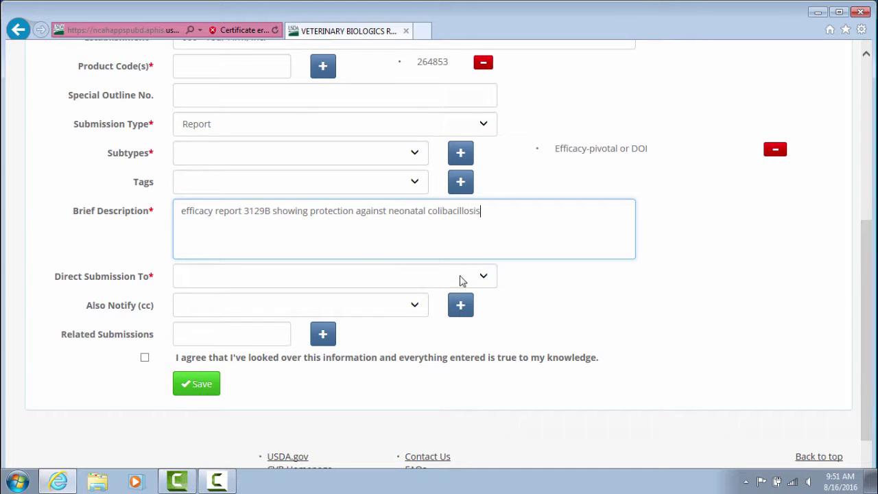
# Direct the submission to the first reviewer listed under Direct Submission To.
pyautogui.click(486, 277)
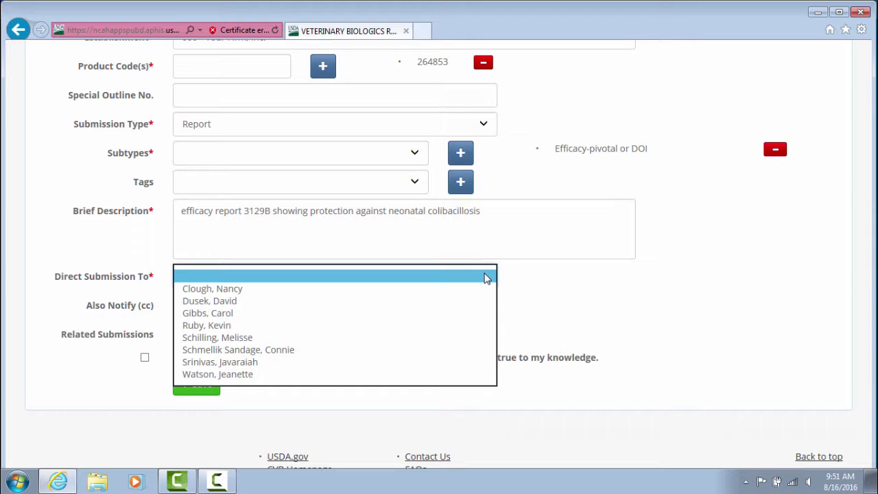
pyautogui.click(201, 289)
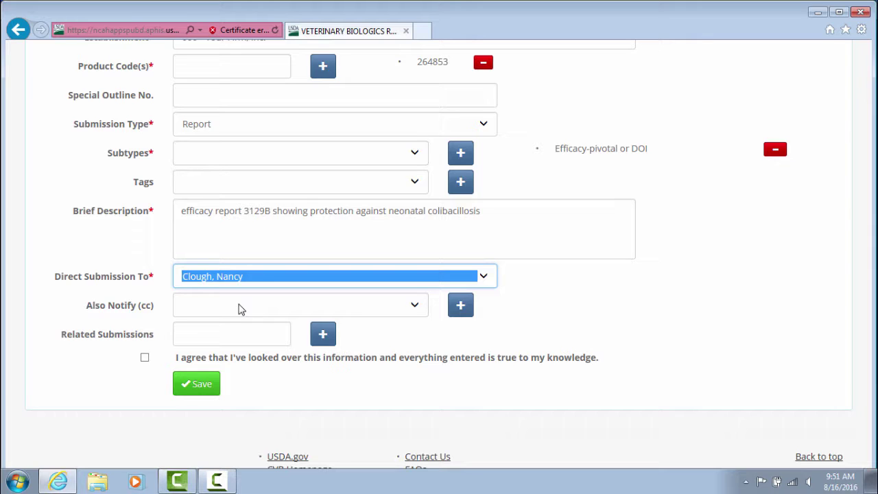
pyautogui.click(222, 337)
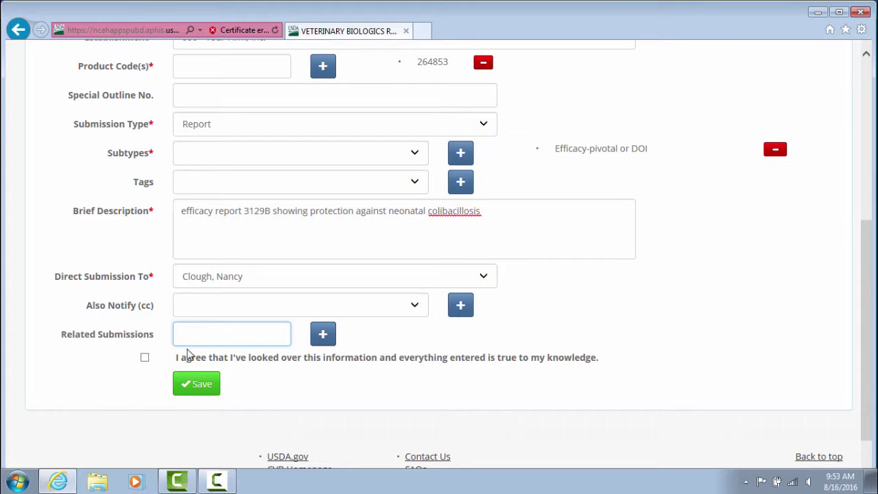
# Agree the information is accurate and save the APHIS 2049 submission.
pyautogui.click(145, 360)
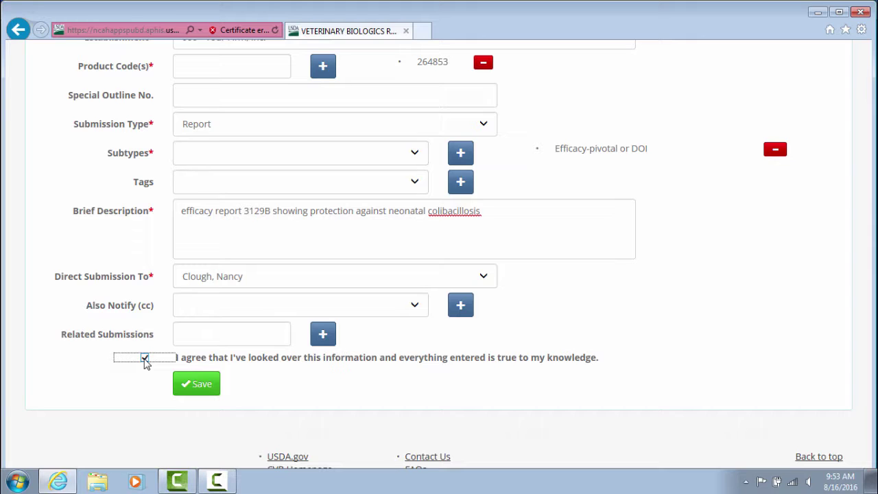
pyautogui.click(202, 388)
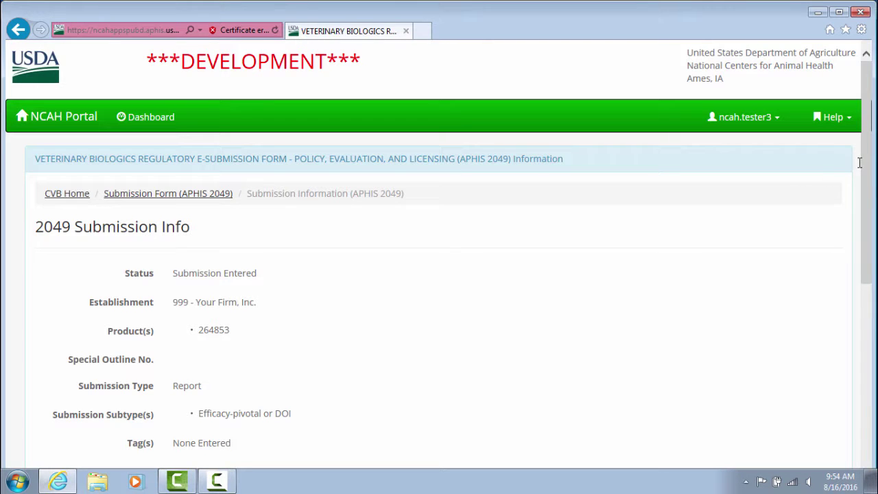
pyautogui.moveTo(868, 164); pyautogui.dragTo(868, 274)
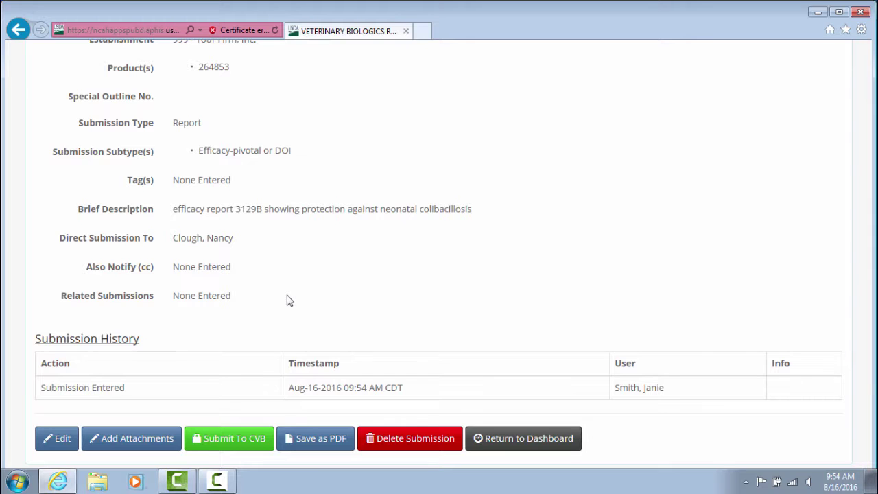
# Open Add Attachments and create one blank attachment entry.
pyautogui.click(137, 445)
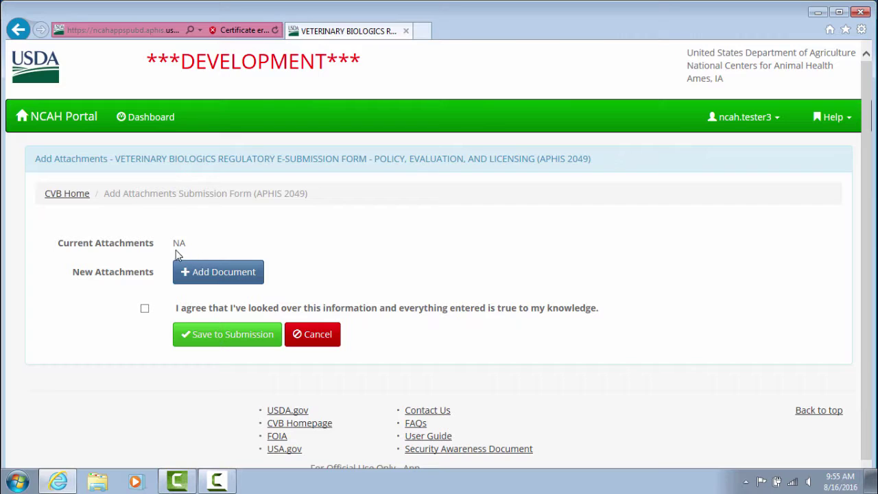
pyautogui.click(211, 274)
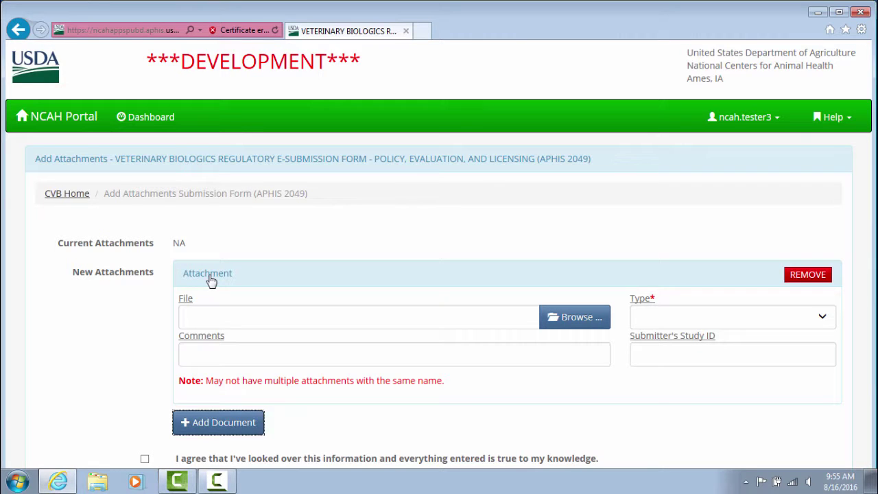
# Choose the Word file 'test' from the Podcast folder on the T: drive for upload.
pyautogui.click(573, 329)
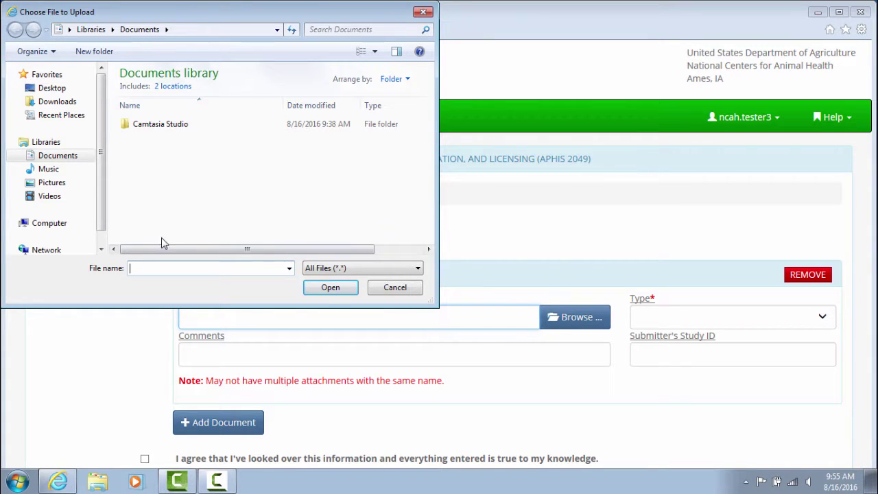
pyautogui.moveTo(99, 154); pyautogui.dragTo(99, 164)
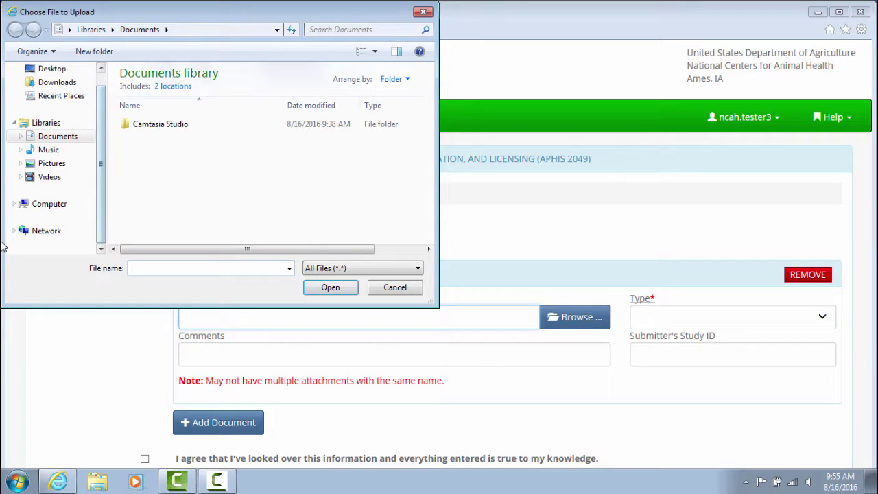
pyautogui.click(13, 204)
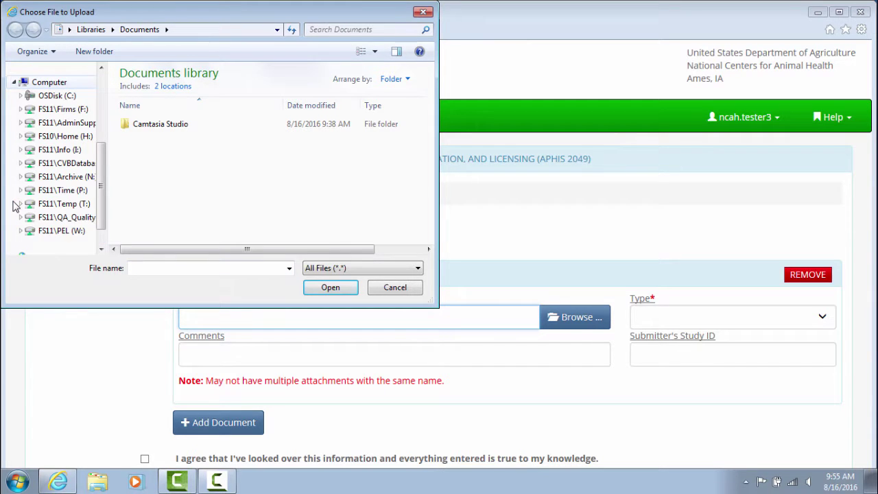
pyautogui.click(21, 203)
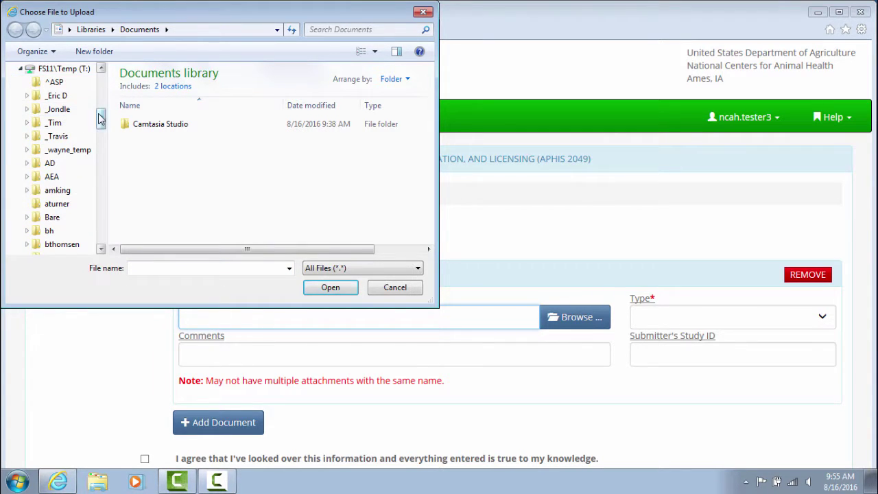
pyautogui.moveTo(100, 118); pyautogui.dragTo(101, 184)
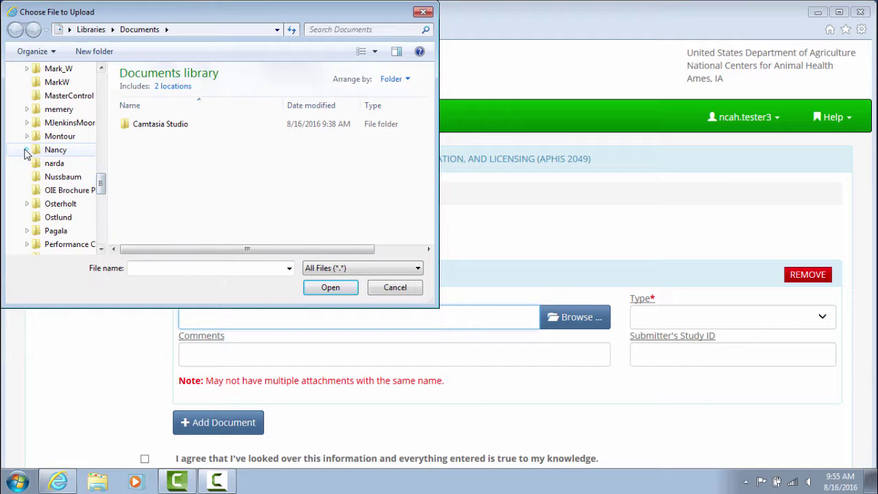
pyautogui.click(26, 150)
pyautogui.click(66, 179)
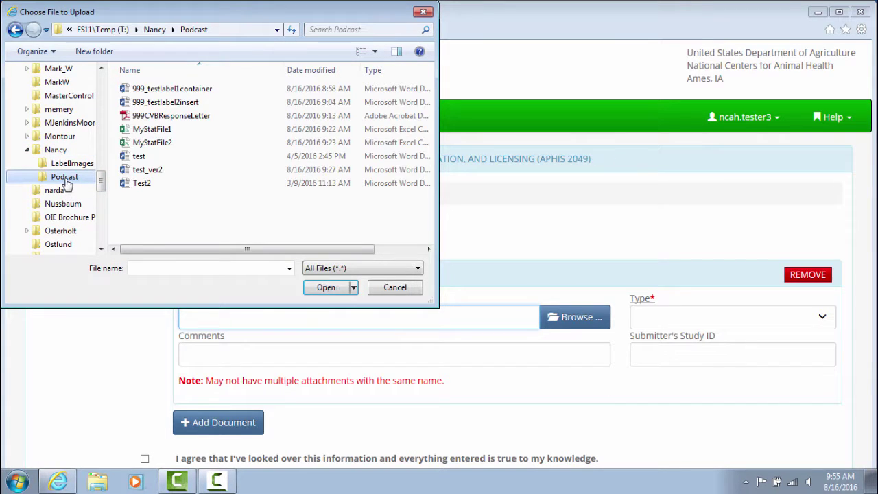
pyautogui.click(141, 156)
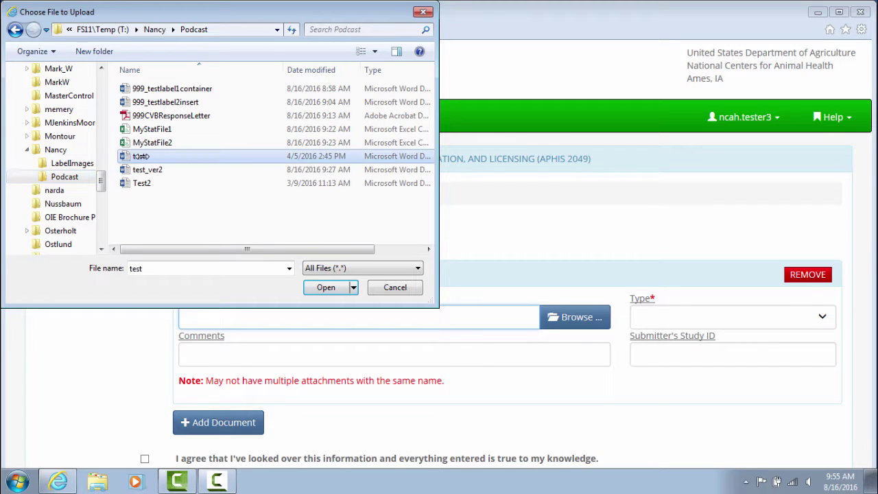
# Attach test.docx as Incoming submission (core) with submitter's study ID 3127B.
pyautogui.click(322, 287)
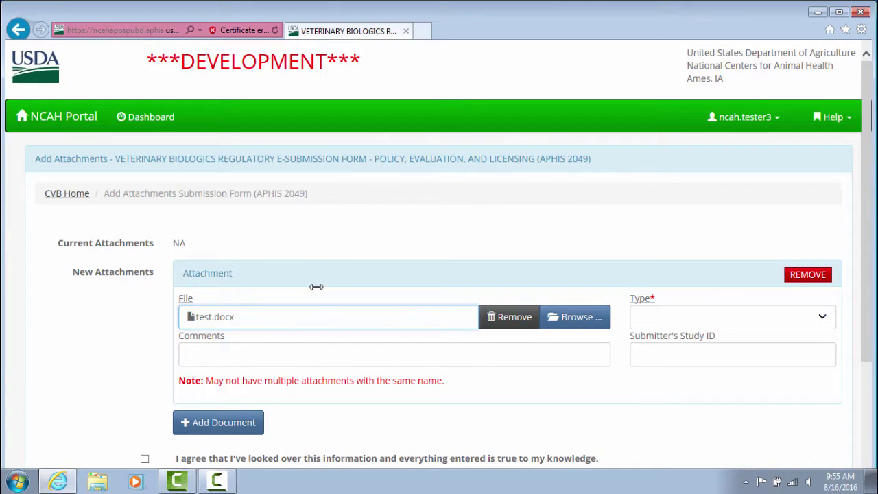
pyautogui.click(698, 317)
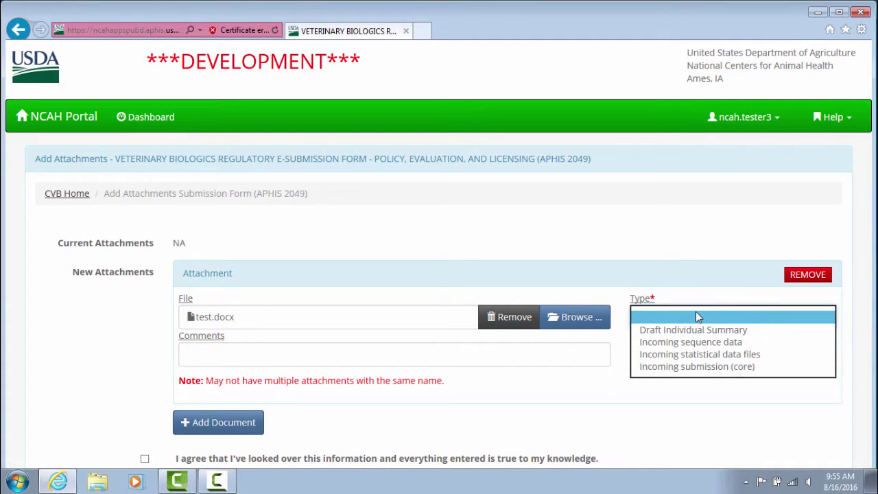
pyautogui.click(700, 367)
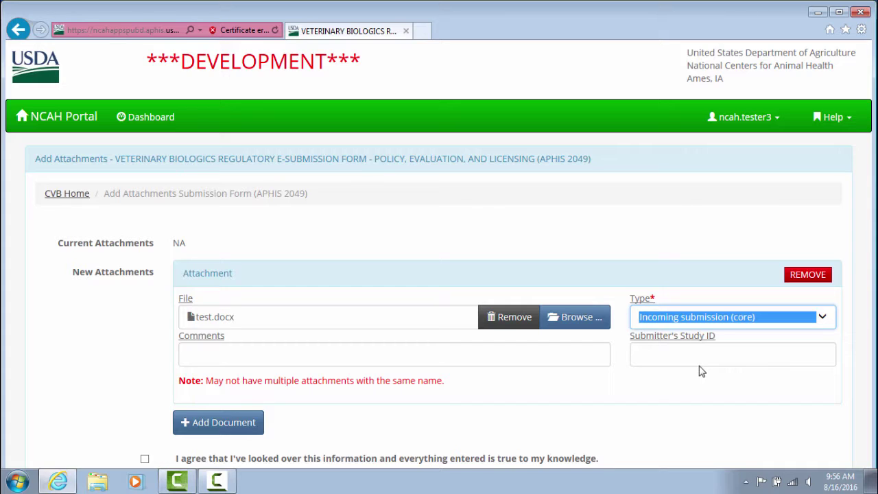
pyautogui.click(693, 353)
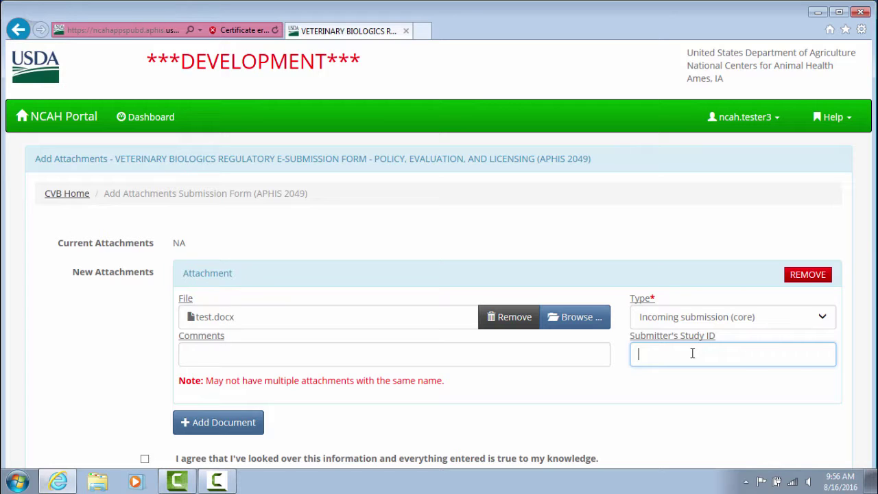
pyautogui.write('3127B')
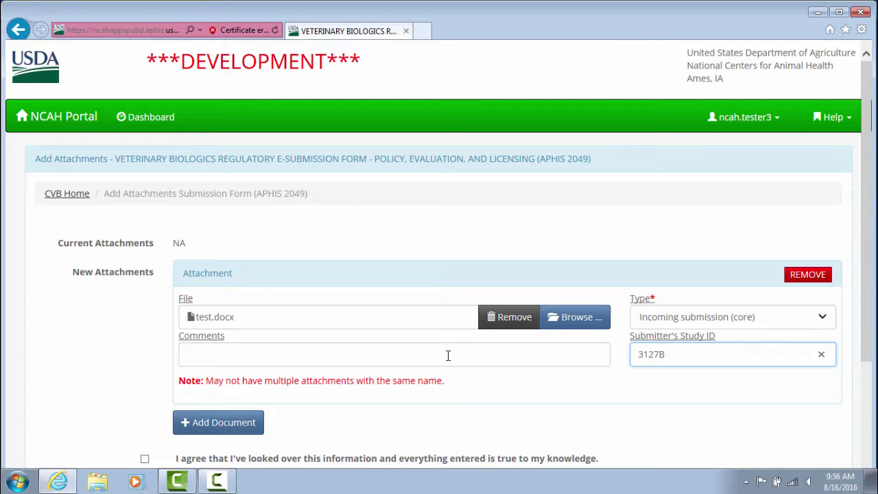
# Enter 'my comments' as the comment on the test.docx attachment.
pyautogui.click(344, 351)
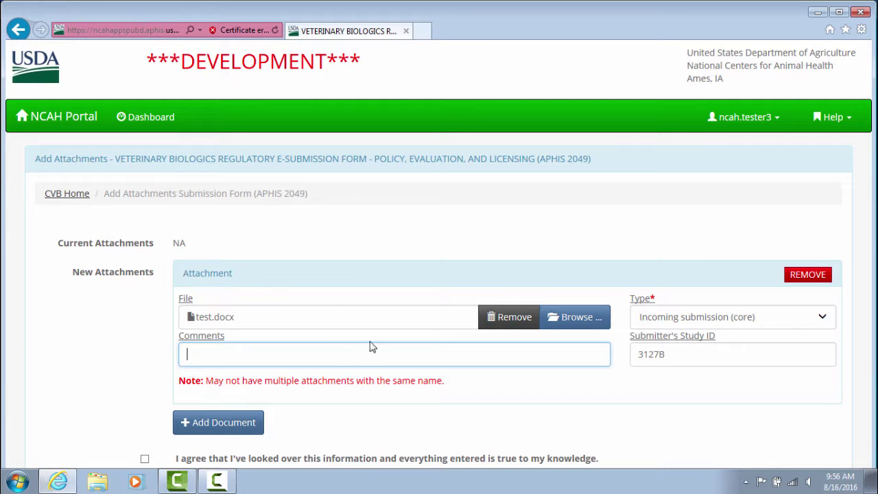
pyautogui.scroll(-1, 870, 235)
pyautogui.moveTo(871, 235); pyautogui.dragTo(872, 259)
pyautogui.write('my')
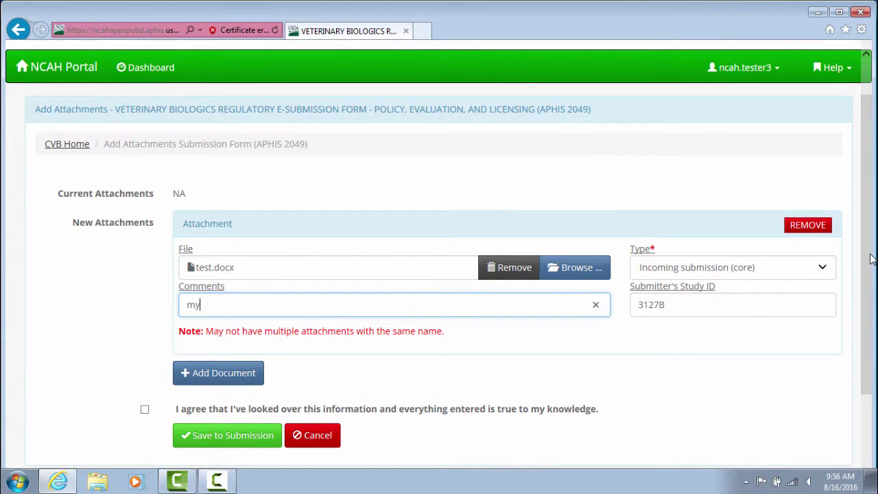
pyautogui.write(' comments')
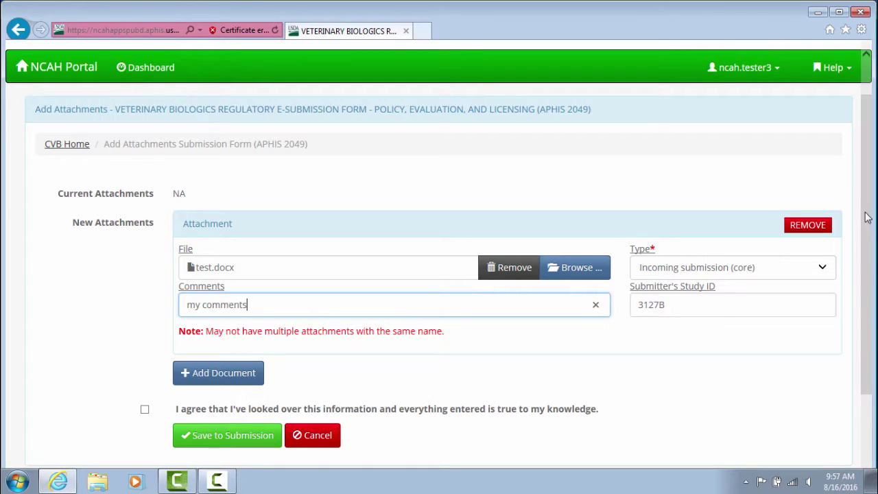
pyautogui.scroll(-2, 865, 217)
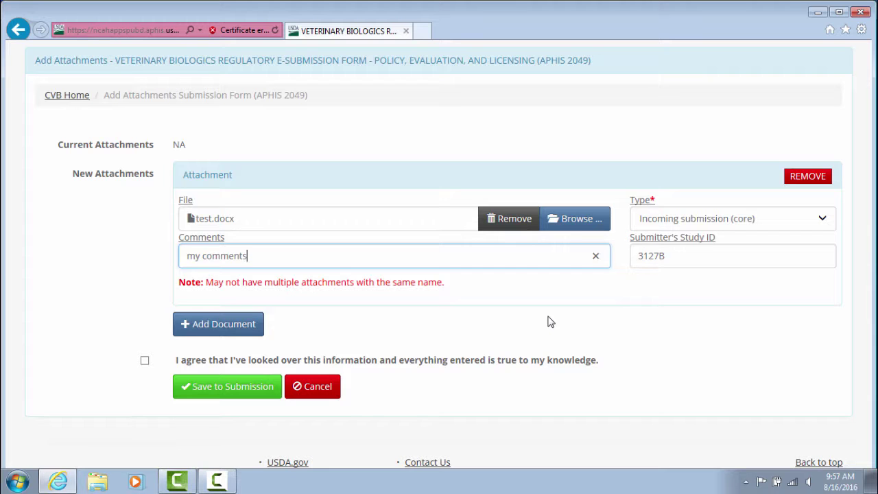
# Add a second attachment entry holding the file Test2.docx.
pyautogui.click(225, 327)
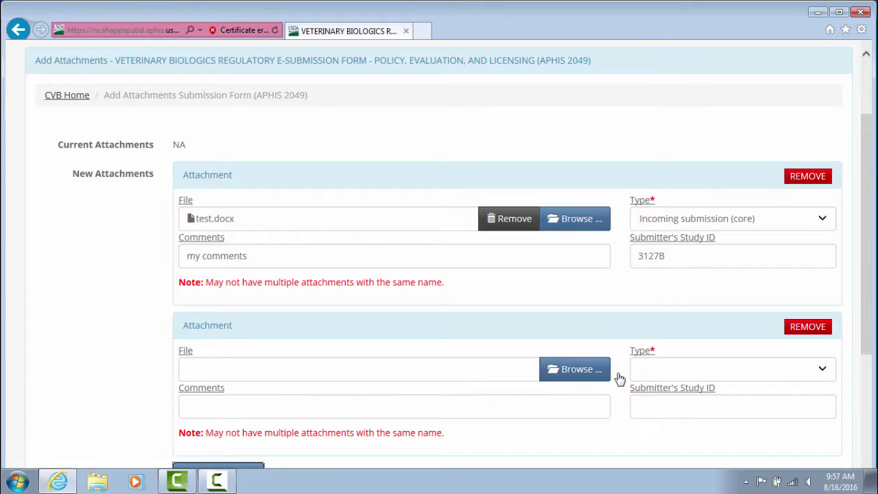
pyautogui.click(567, 371)
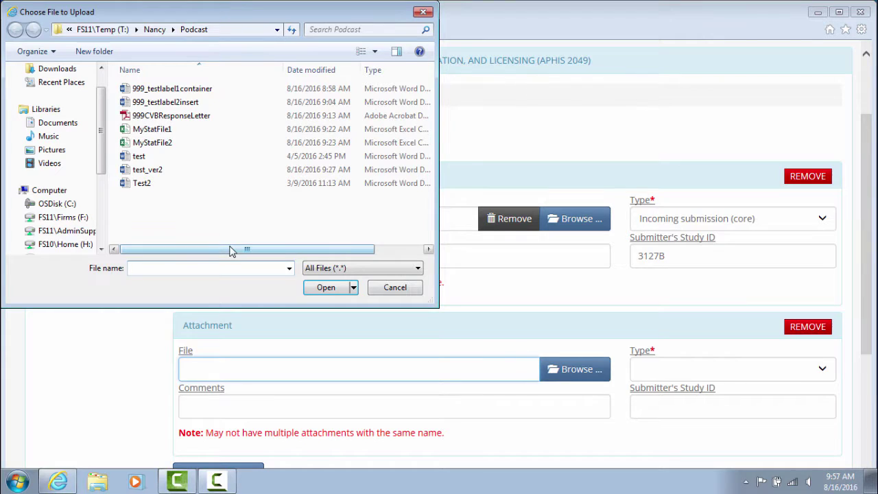
pyautogui.click(142, 183)
pyautogui.click(328, 288)
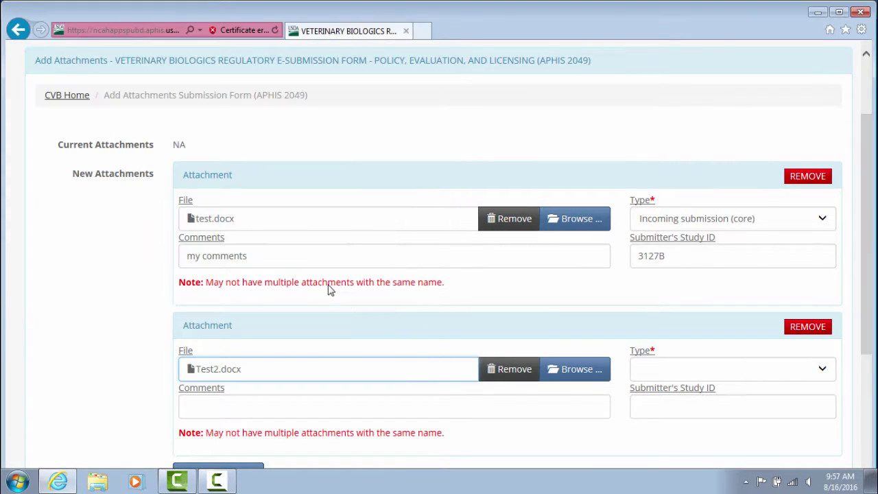
# Type Test2.docx as Incoming submission (core), study ID 3127B, and accept the accuracy statement.
pyautogui.click(665, 370)
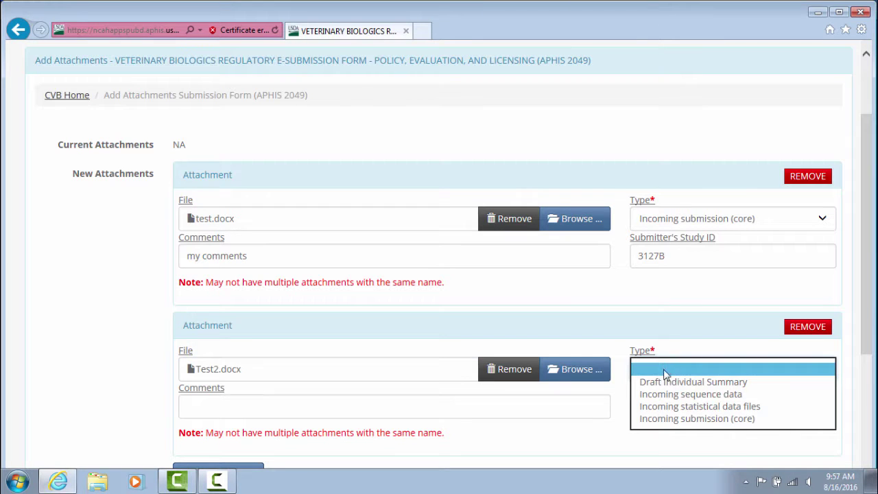
pyautogui.click(682, 418)
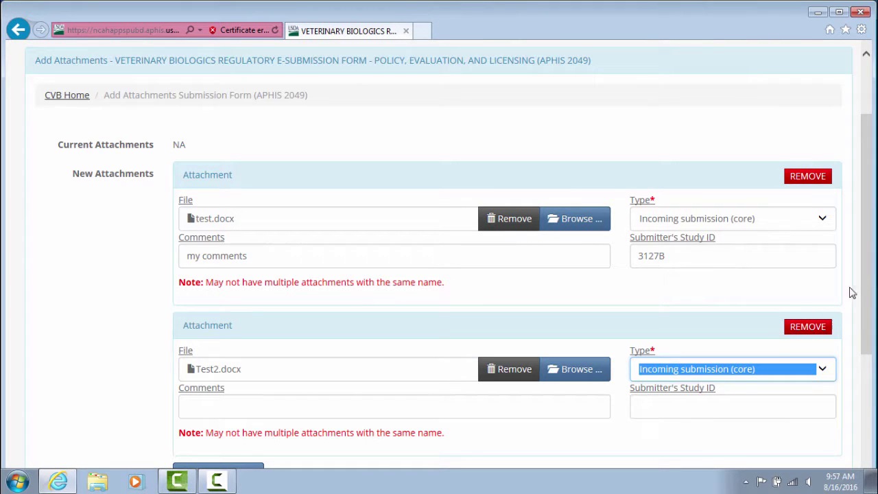
pyautogui.moveTo(868, 274); pyautogui.dragTo(868, 336)
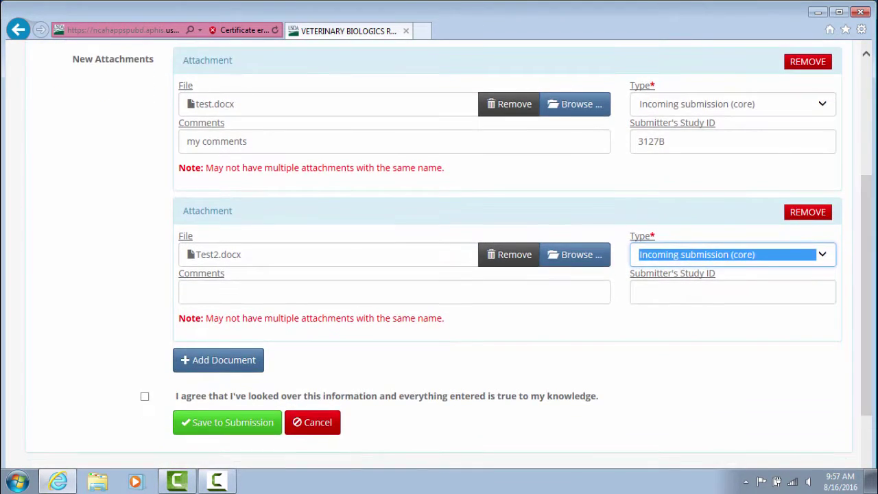
pyautogui.click(727, 293)
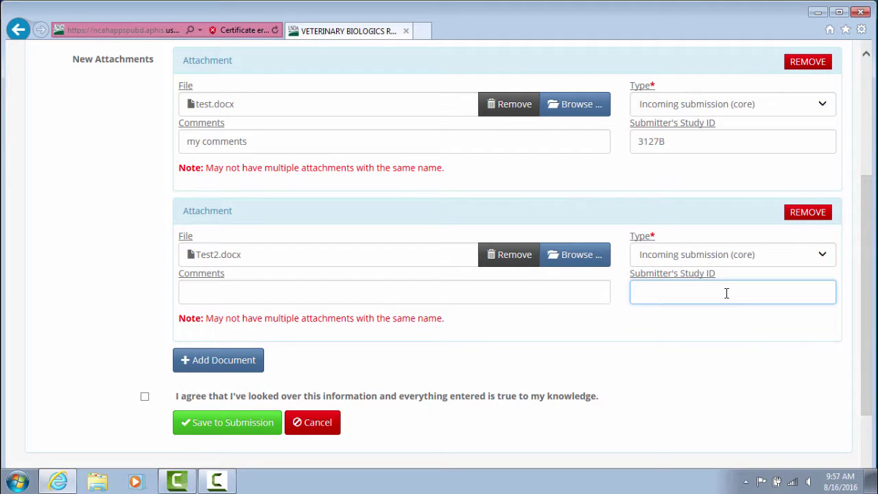
pyautogui.write('3127B')
pyautogui.click(145, 397)
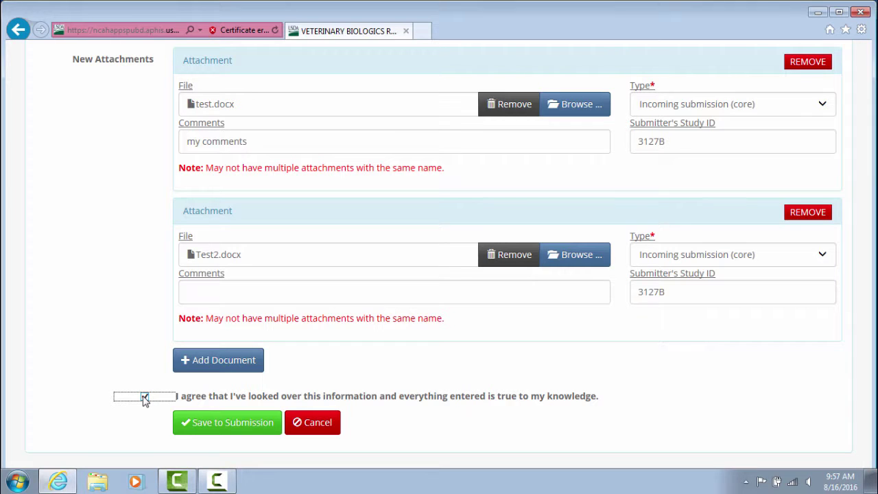
# Save both attachments and review Submitted Files and the 'Attachments added' history entry.
pyautogui.click(242, 428)
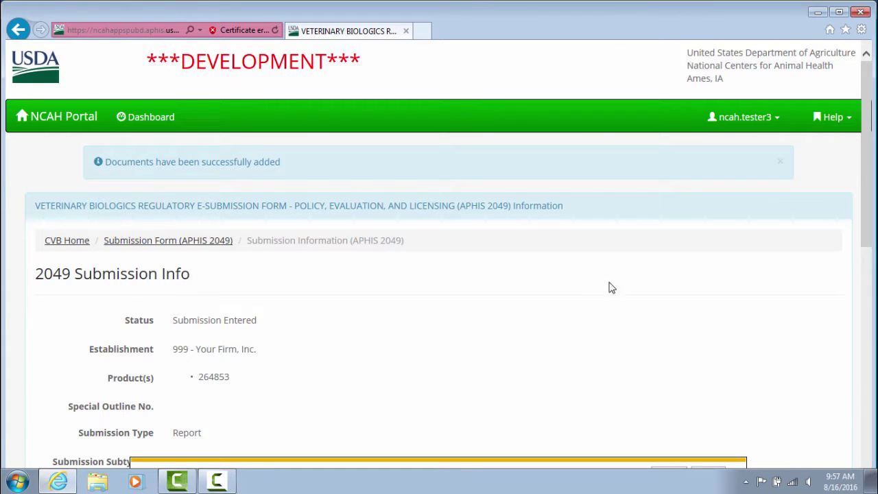
pyautogui.moveTo(866, 136); pyautogui.dragTo(874, 304)
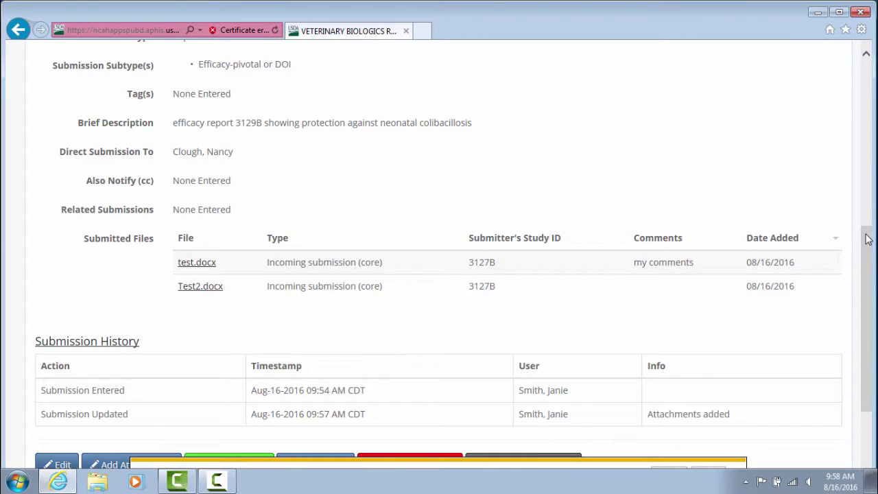
pyautogui.moveTo(868, 238); pyautogui.dragTo(868, 252)
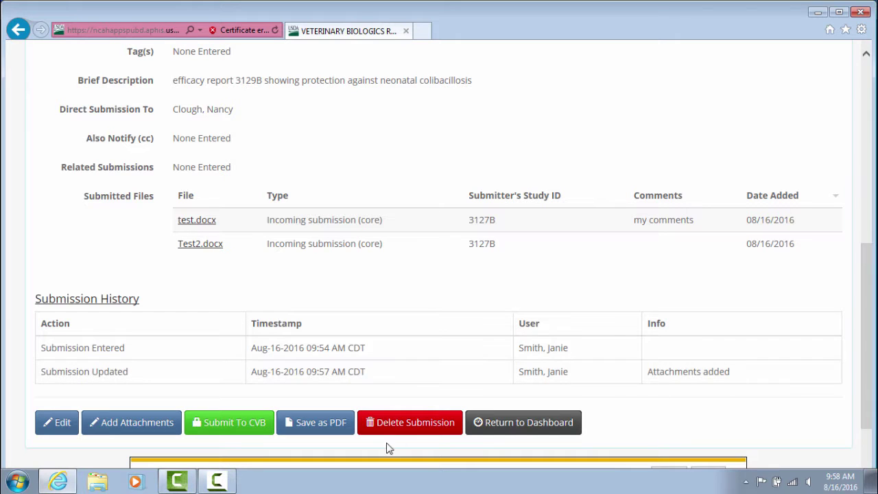
# Reopen Add Attachments and add a blank attachment row below test.docx and Test2.docx.
pyautogui.click(160, 425)
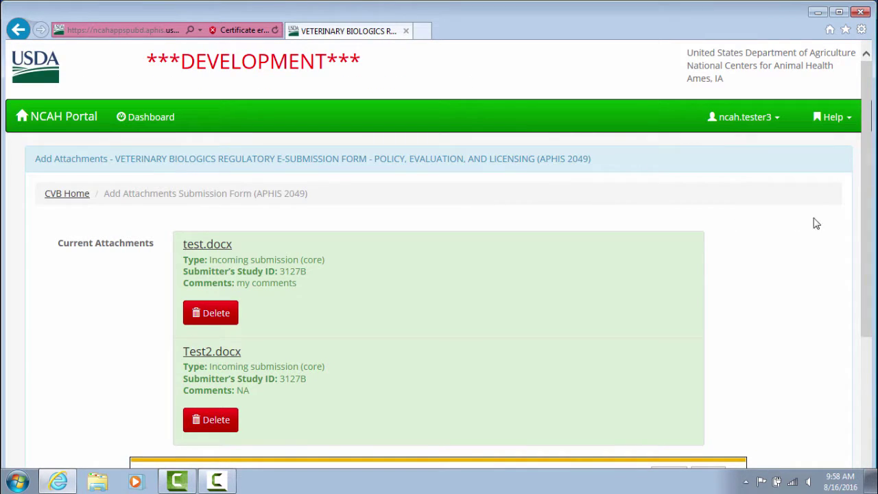
pyautogui.scroll(-3, 868, 209)
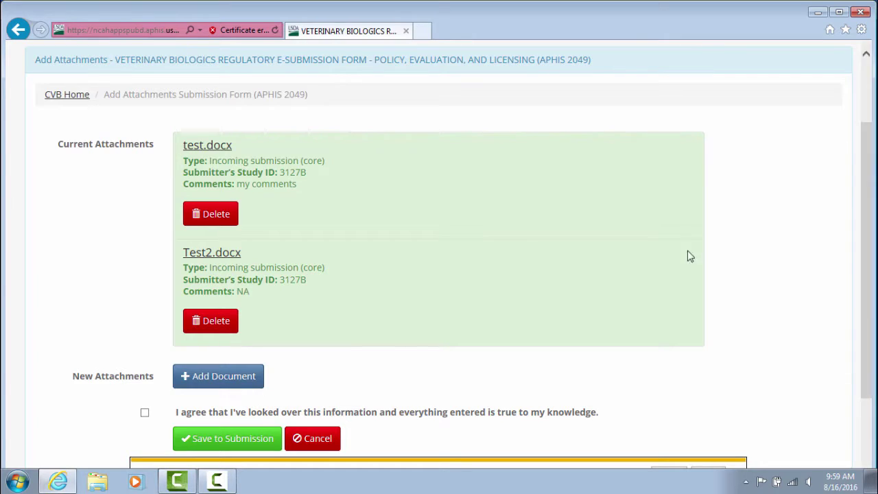
pyautogui.moveTo(872, 189); pyautogui.dragTo(870, 223)
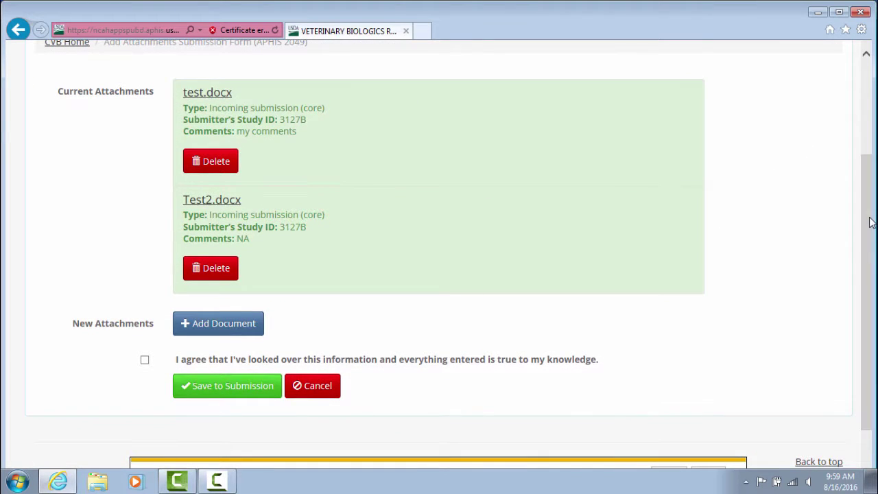
pyautogui.click(216, 328)
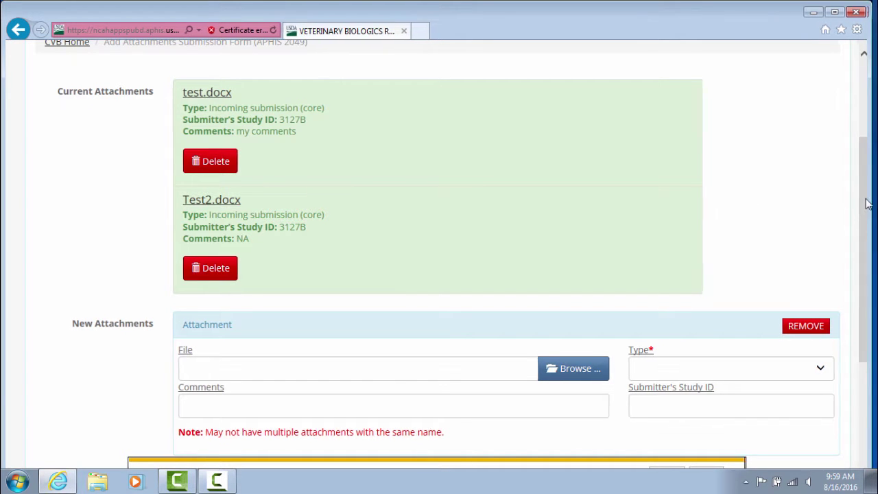
pyautogui.moveTo(865, 204); pyautogui.dragTo(870, 288)
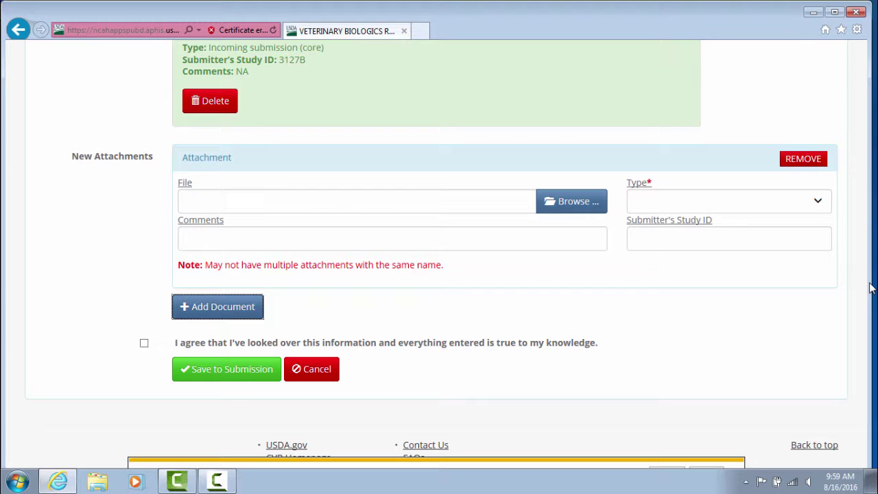
# Select MyStatFile1 and MyStatFile2 from the Podcast folder for the new attachment.
pyautogui.click(576, 202)
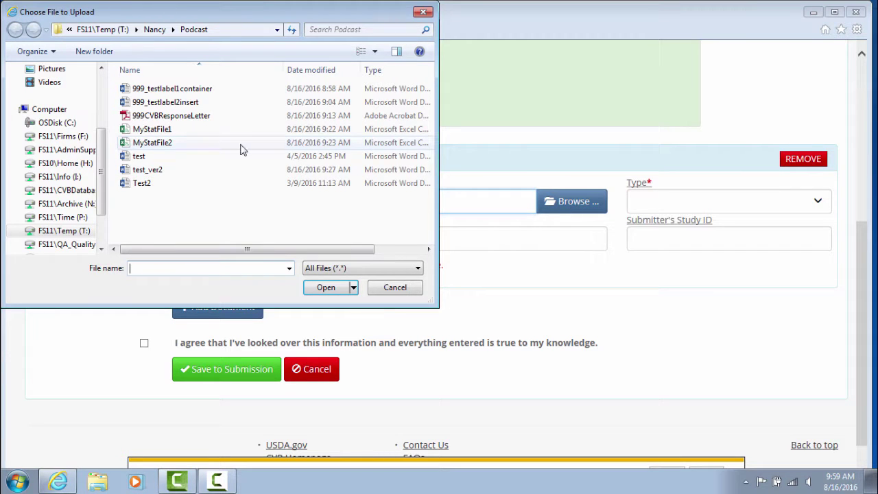
pyautogui.click(140, 130)
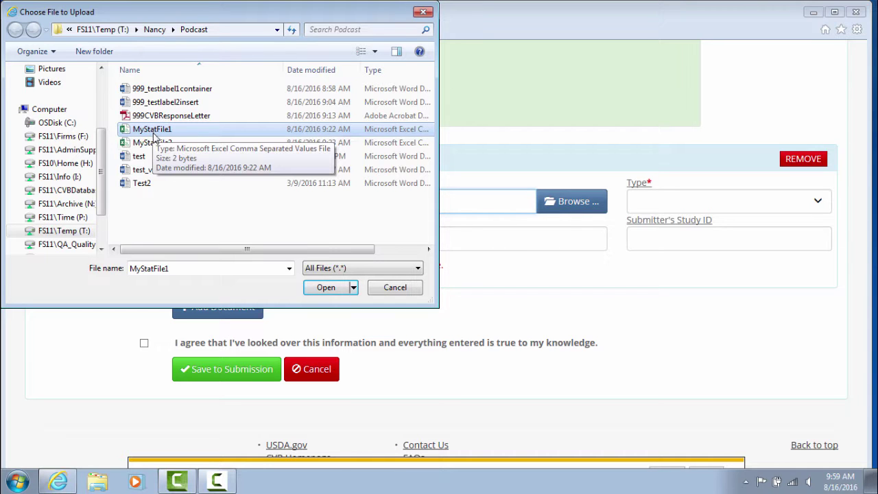
pyautogui.moveTo(152, 143)
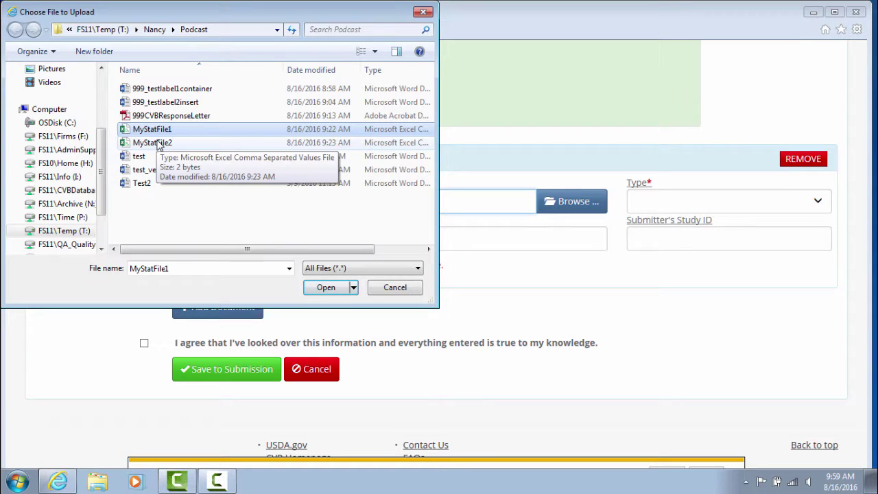
pyautogui.keyDown('ctrl'); pyautogui.click(158, 144); pyautogui.keyUp('ctrl')
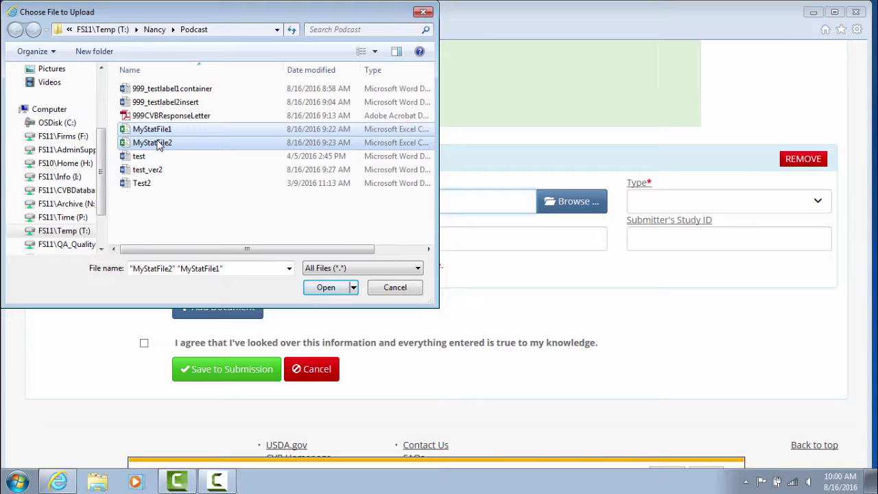
pyautogui.click(326, 288)
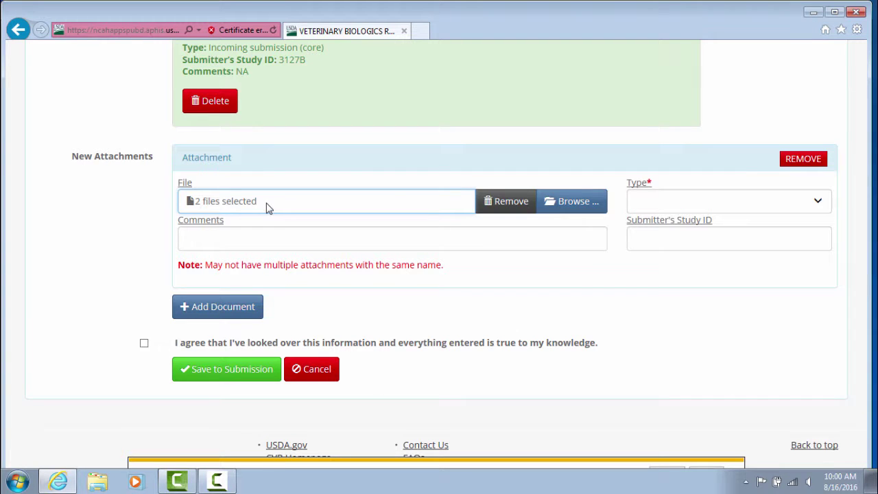
# Save the two files as Incoming statistical data files, accepting the accuracy statement.
pyautogui.click(665, 200)
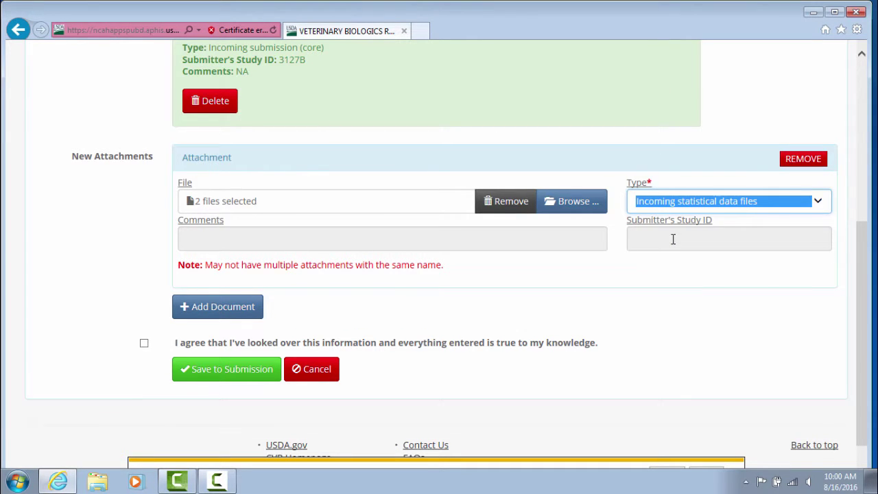
pyautogui.click(676, 243)
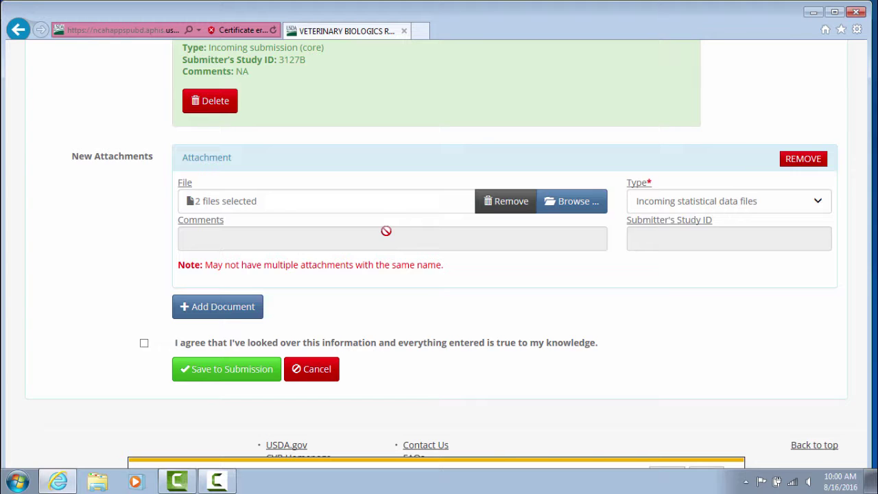
pyautogui.click(144, 343)
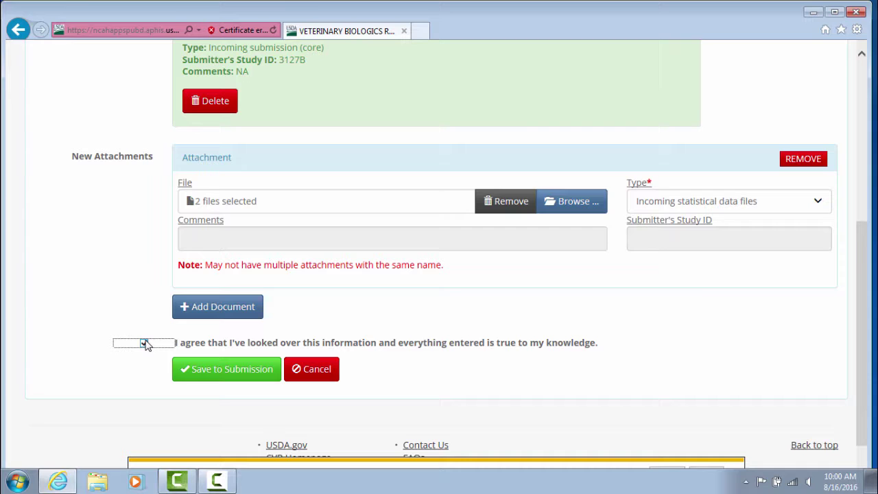
pyautogui.click(243, 376)
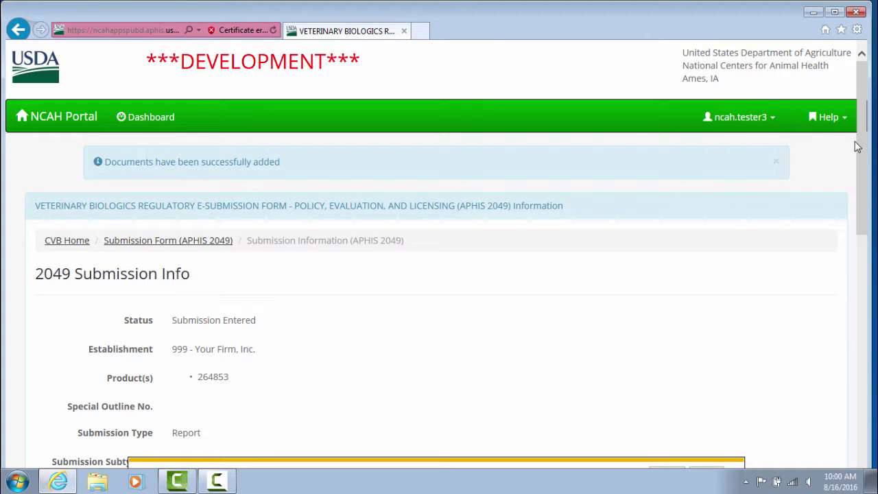
pyautogui.moveTo(864, 147); pyautogui.dragTo(875, 262)
pyautogui.scroll(-1, 418, 365)
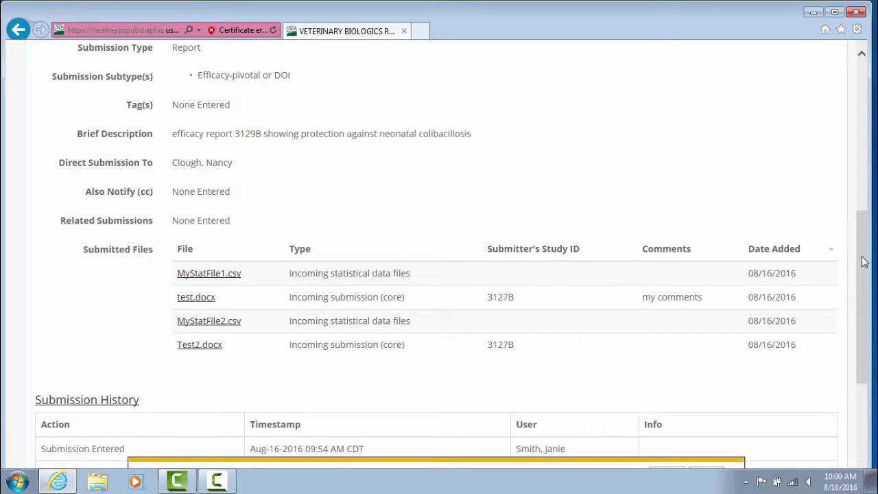
pyautogui.moveTo(867, 262); pyautogui.dragTo(868, 218)
pyautogui.scroll(-3, 869, 217)
pyautogui.scroll(-2, 869, 338)
pyautogui.scroll(-1, 869, 338)
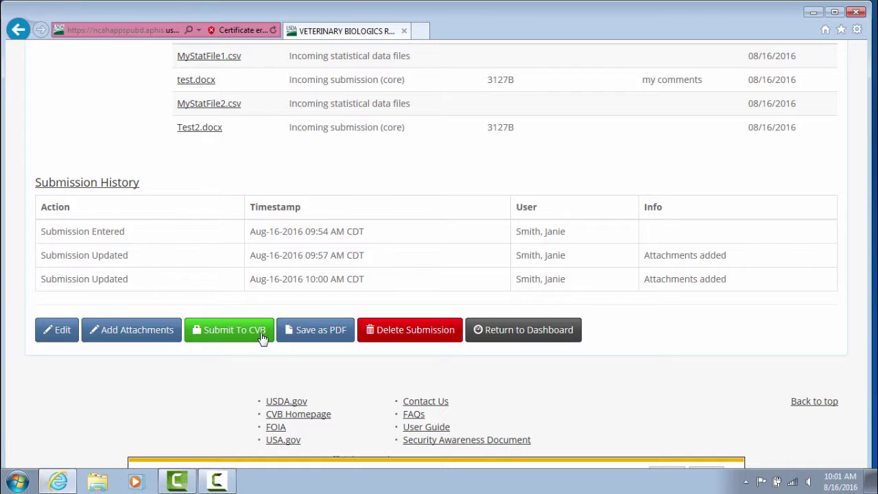
# Submit to CVB and check the assigned ML # 176467 in the banner and details.
pyautogui.click(223, 333)
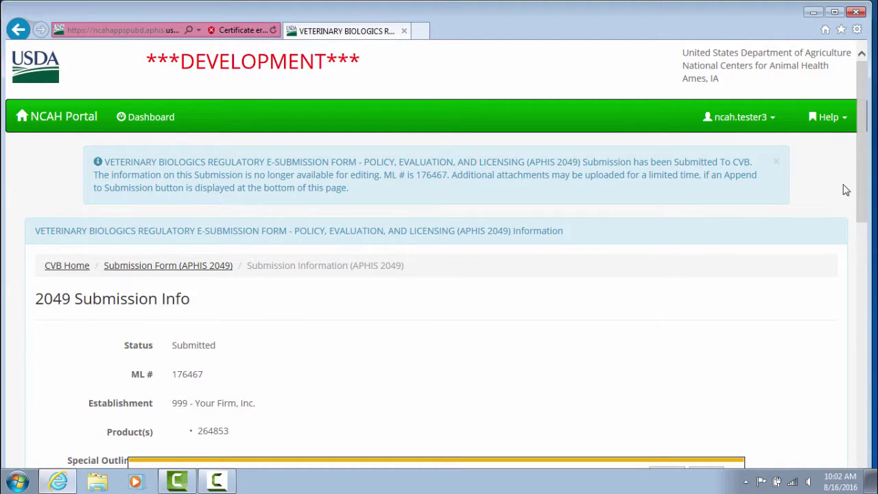
pyautogui.moveTo(866, 174); pyautogui.dragTo(876, 215)
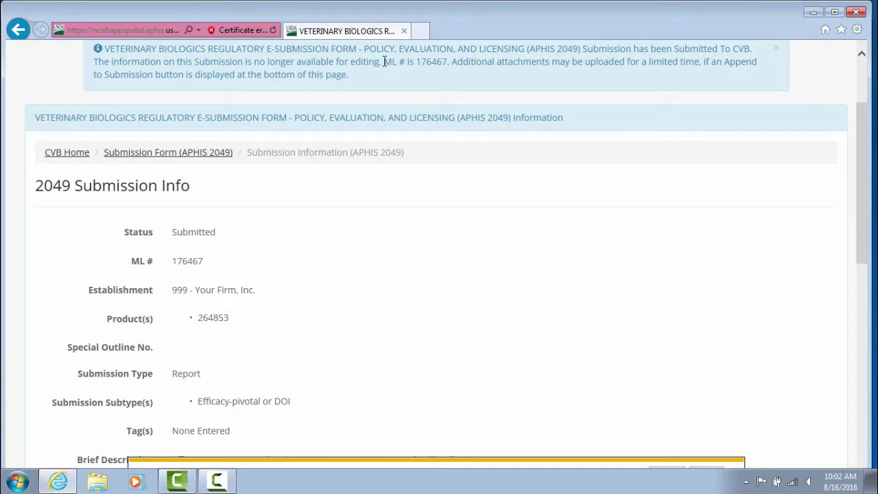
pyautogui.moveTo(415, 61); pyautogui.dragTo(448, 61)
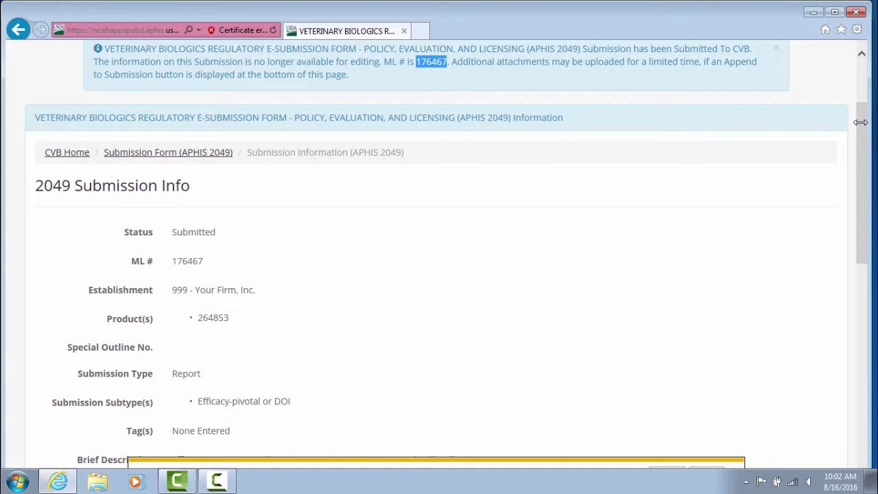
pyautogui.scroll(-2, 426, 168)
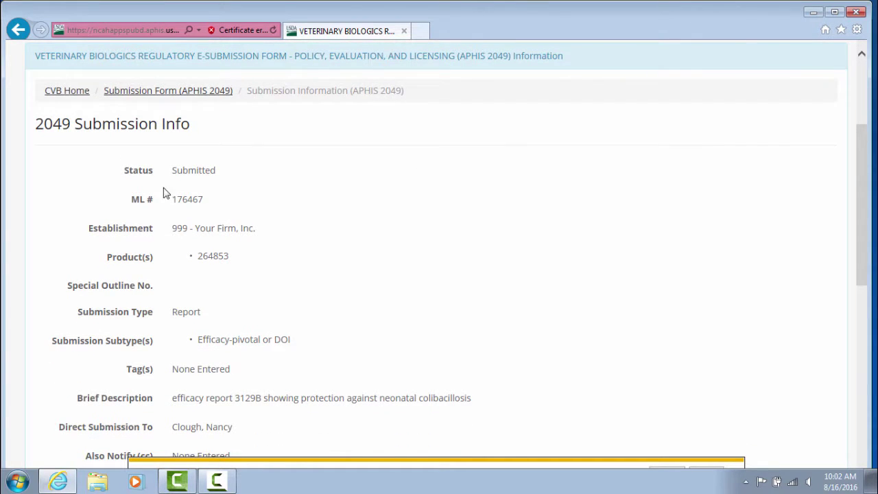
pyautogui.moveTo(171, 199); pyautogui.dragTo(205, 204)
pyautogui.moveTo(861, 159); pyautogui.dragTo(862, 309)
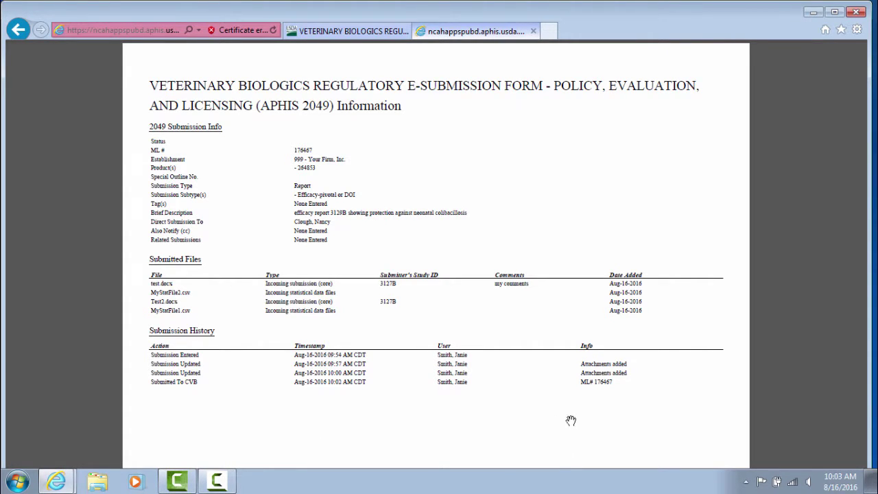
# Close the PDF copy and open the Append To Submission form for ML# 176467.
pyautogui.click(534, 32)
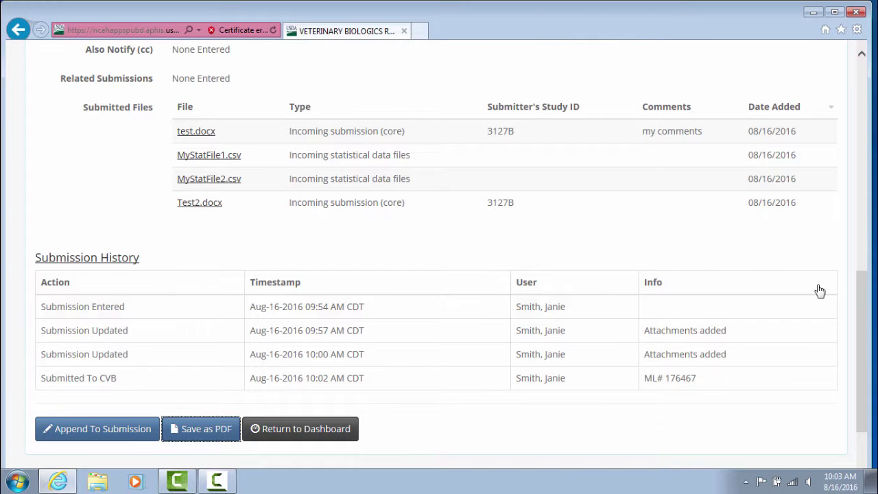
pyautogui.moveTo(865, 329)
pyautogui.mouseDown()
pyautogui.moveTo(865, 309)
pyautogui.moveTo(869, 332)
pyautogui.mouseUp()
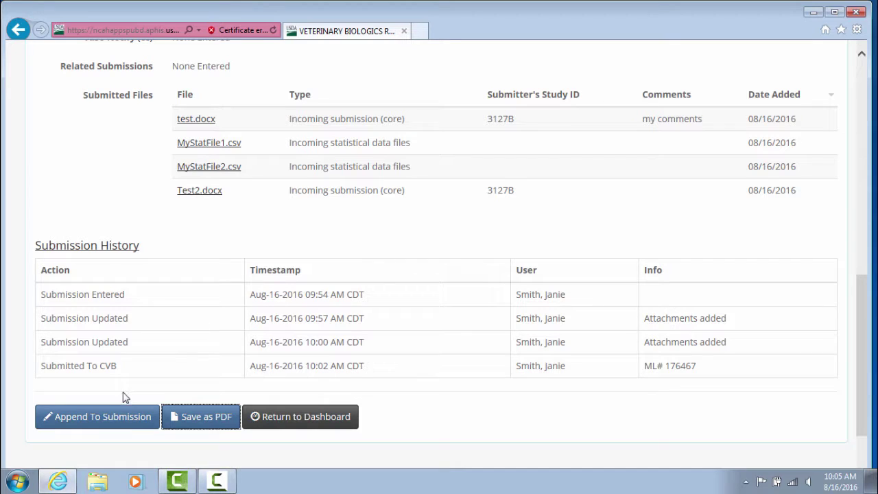
pyautogui.click(128, 422)
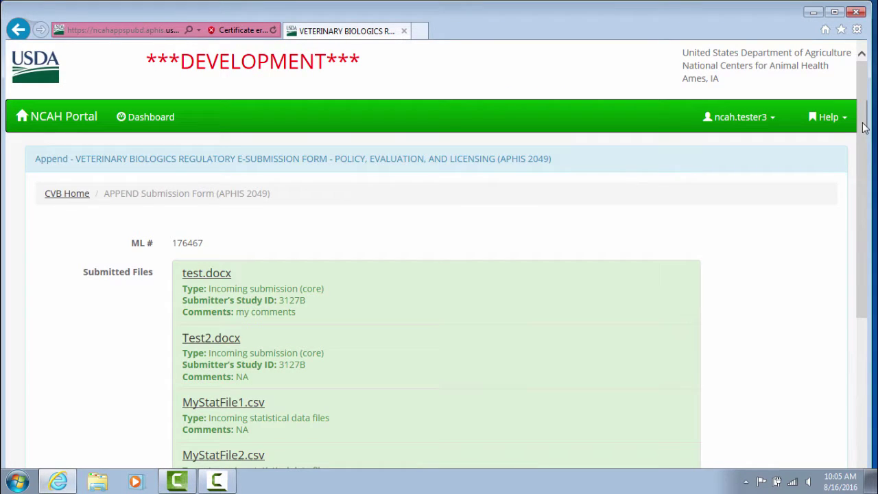
pyautogui.scroll(-3, 861, 140)
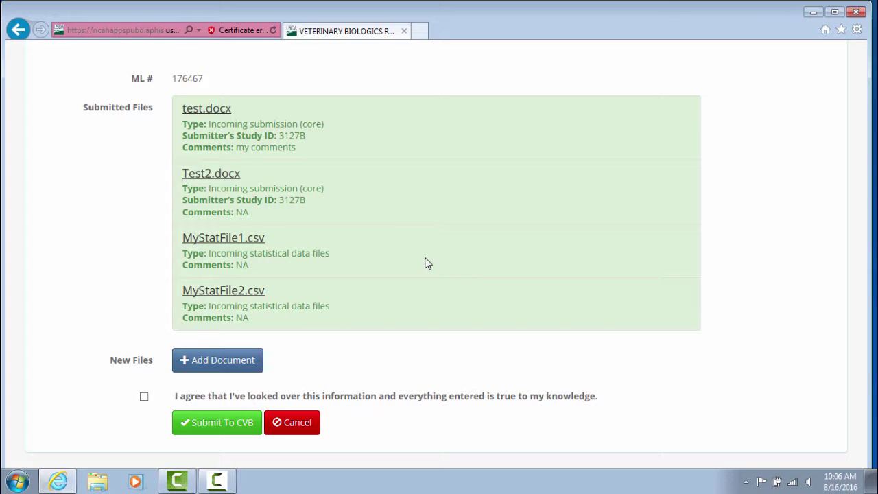
pyautogui.click(206, 362)
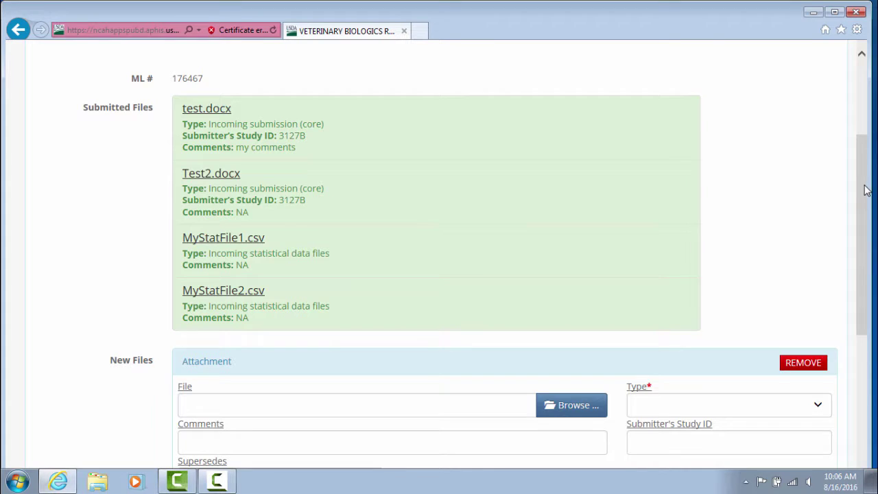
pyautogui.scroll(-3, 866, 191)
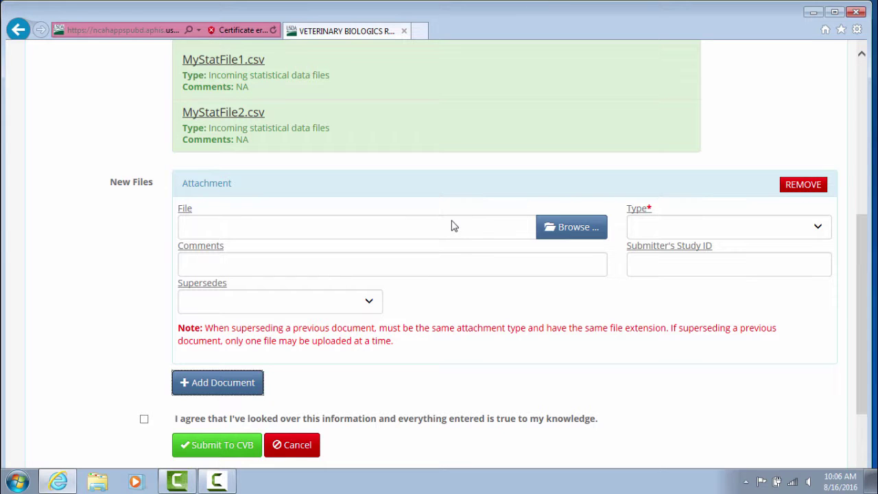
# Attach test_ver2.docx as Incoming submission (core) with study ID 3127B.
pyautogui.click(558, 231)
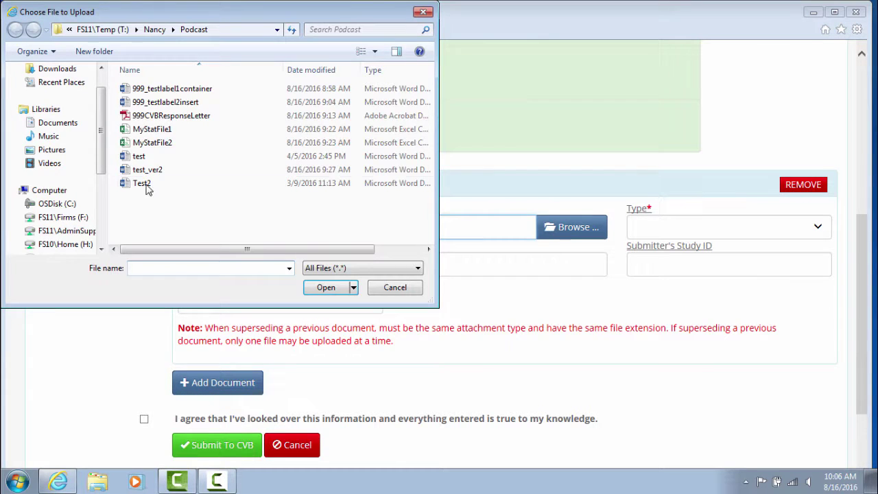
pyautogui.click(143, 172)
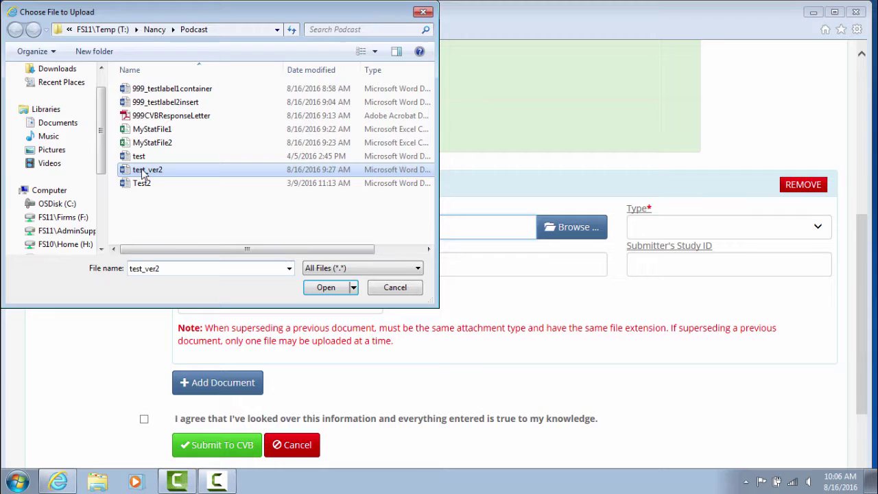
pyautogui.click(324, 289)
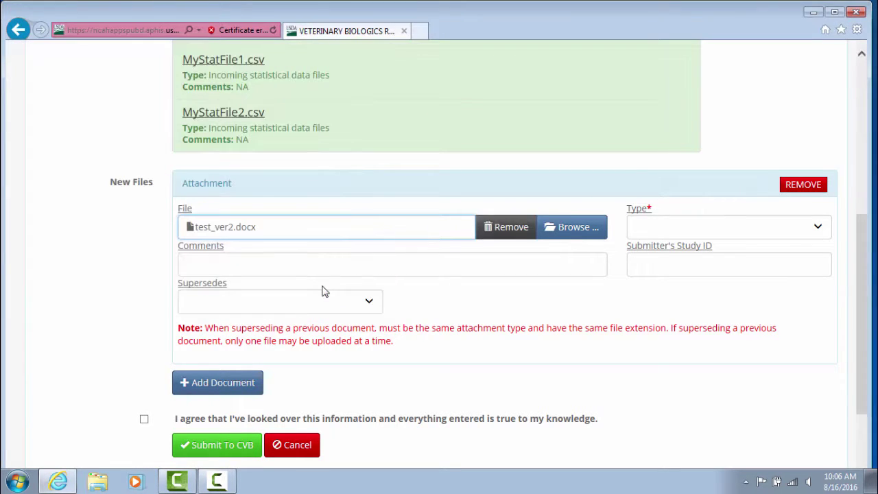
pyautogui.click(683, 226)
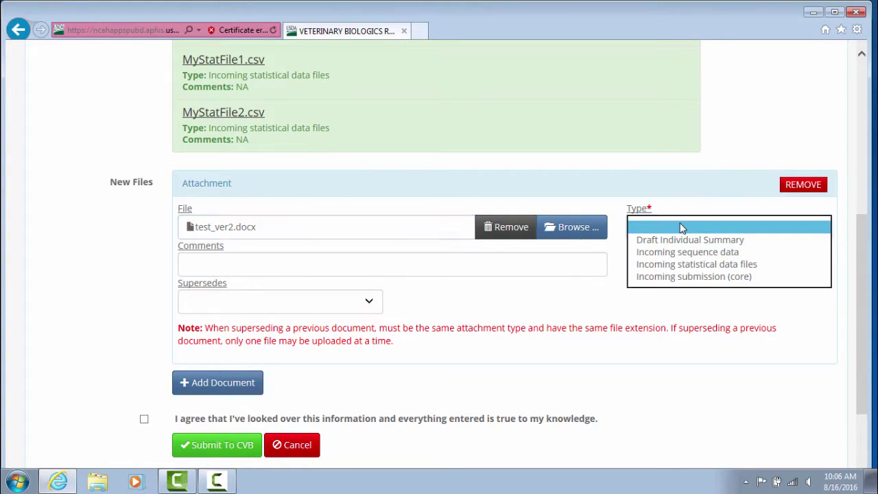
pyautogui.click(695, 276)
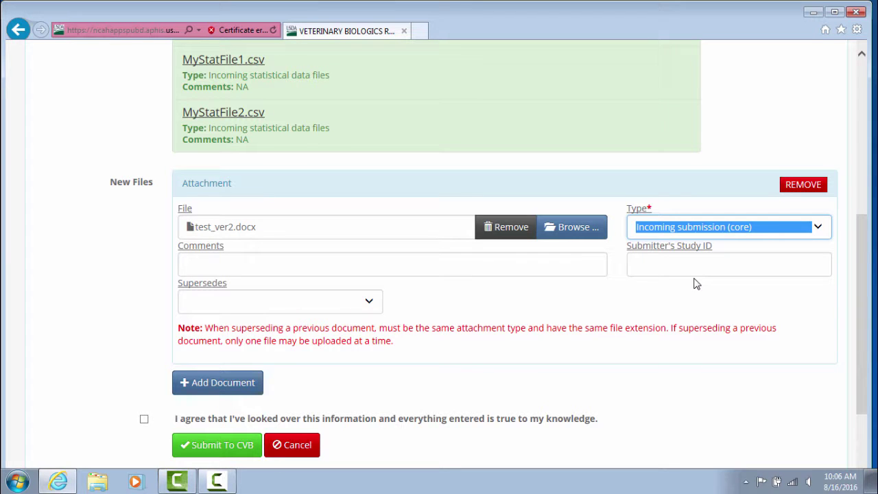
pyautogui.write('3127B')
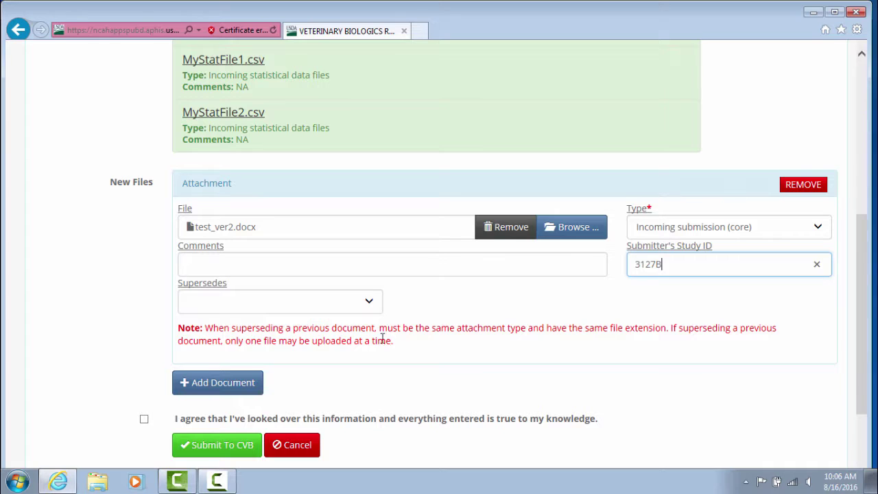
# Mark test_ver2.docx as superseding test.docx and accept the accuracy statement.
pyautogui.click(371, 301)
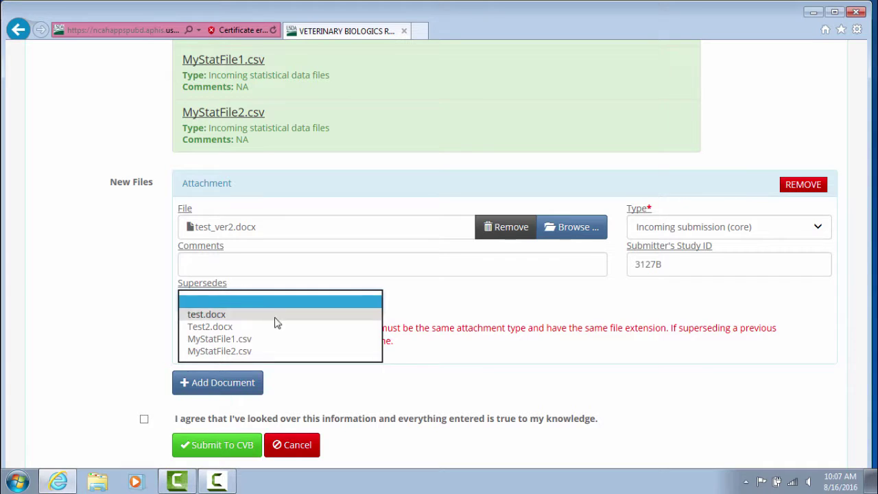
pyautogui.click(226, 316)
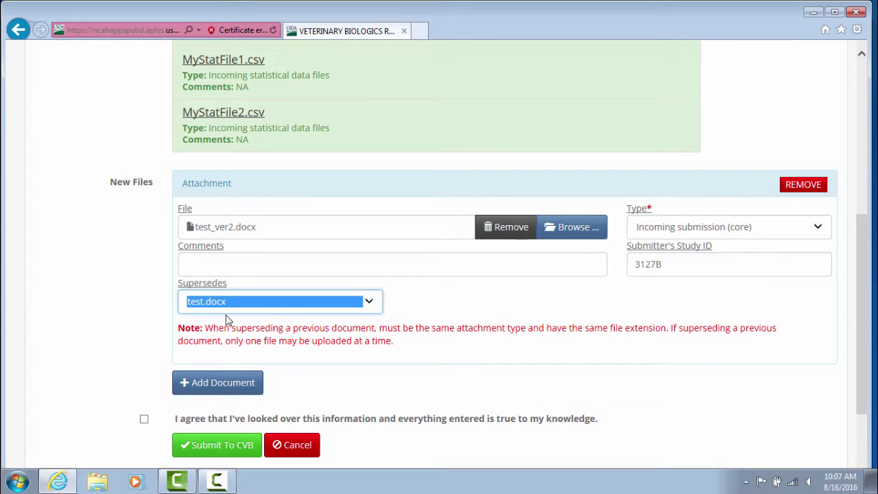
pyautogui.click(144, 420)
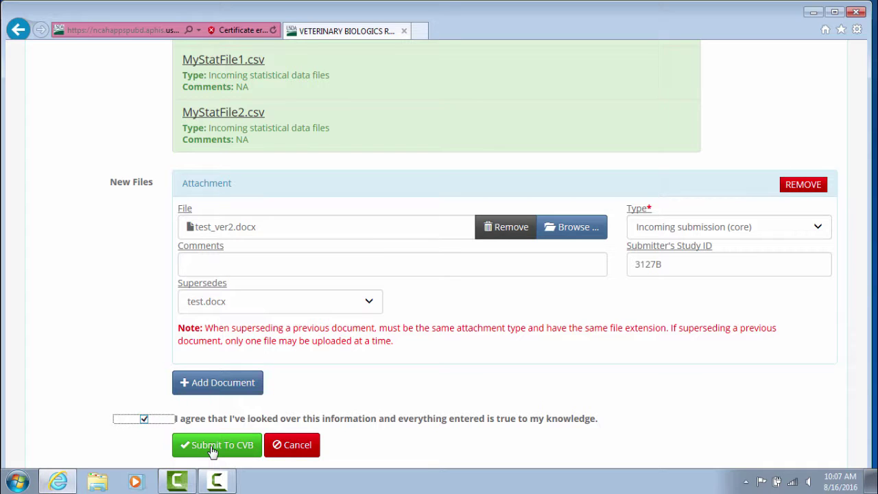
# Send the appended attachment to CVB and confirm it in the webpage dialog.
pyautogui.click(212, 447)
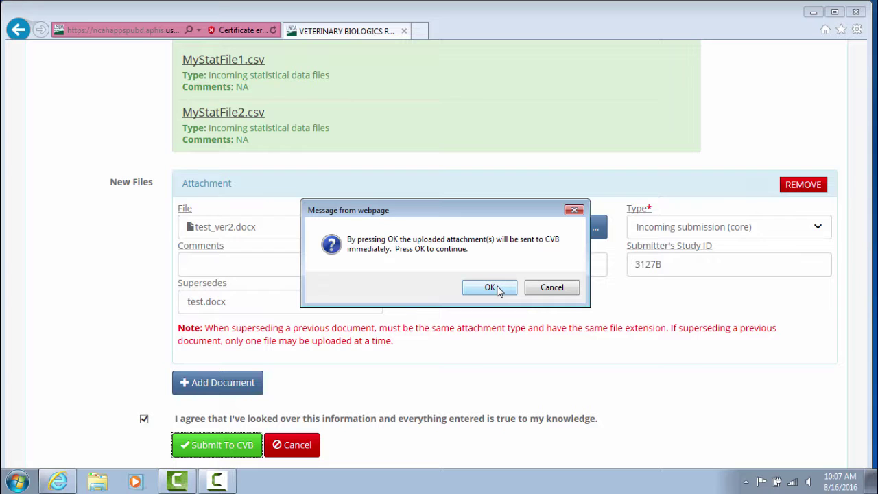
pyautogui.click(497, 288)
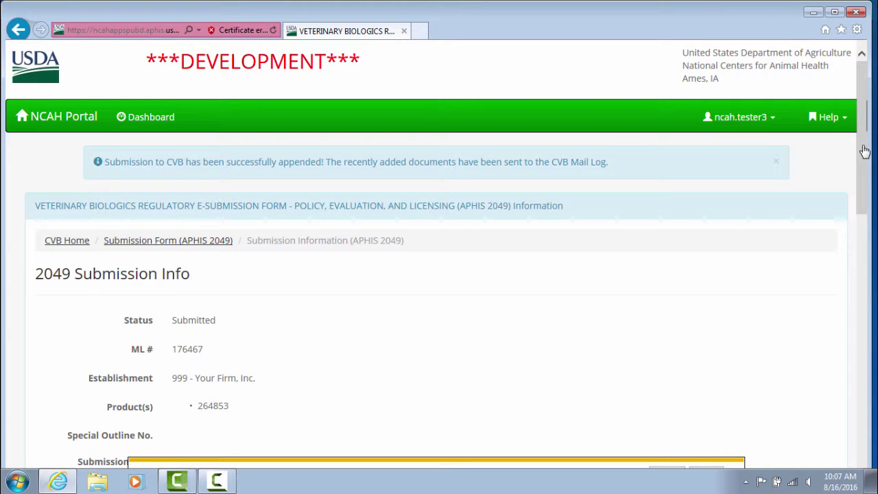
pyautogui.moveTo(862, 150)
pyautogui.mouseDown()
pyautogui.moveTo(873, 195)
pyautogui.moveTo(876, 340)
pyautogui.mouseUp()
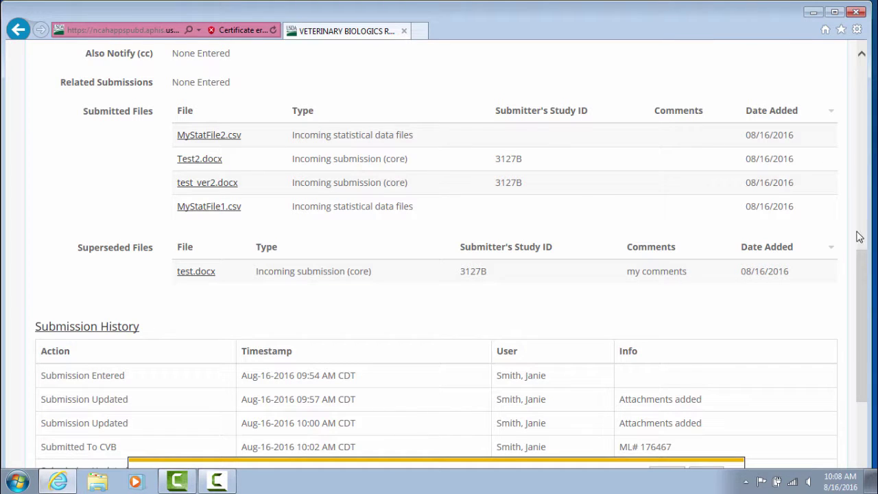
pyautogui.scroll(-2, 865, 282)
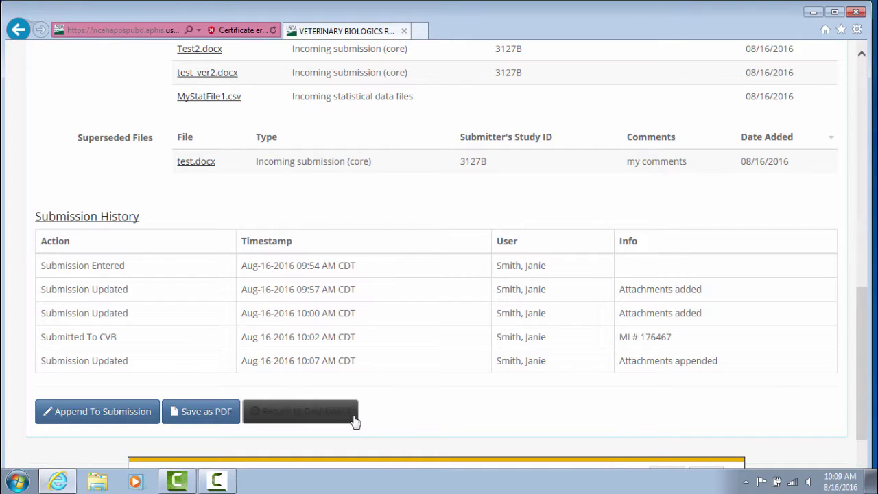
# Return to the portal dashboard and scroll down to the draft submissions link.
pyautogui.click(285, 415)
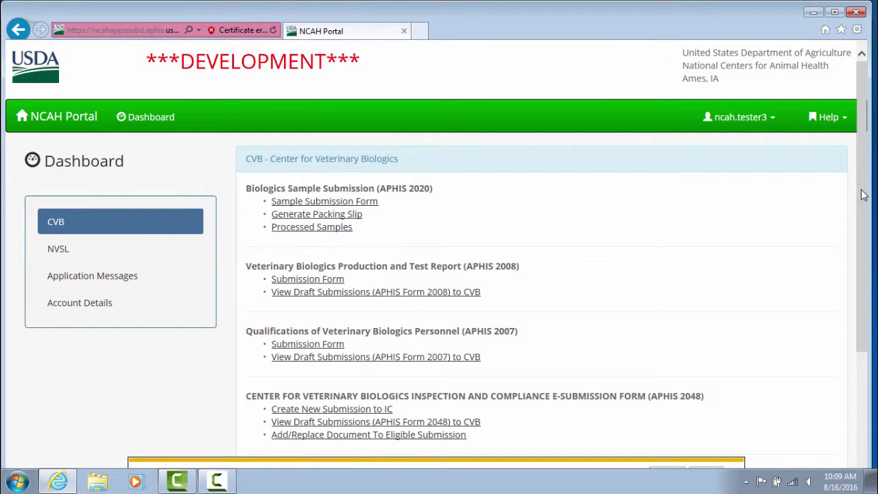
pyautogui.moveTo(863, 195); pyautogui.dragTo(865, 312)
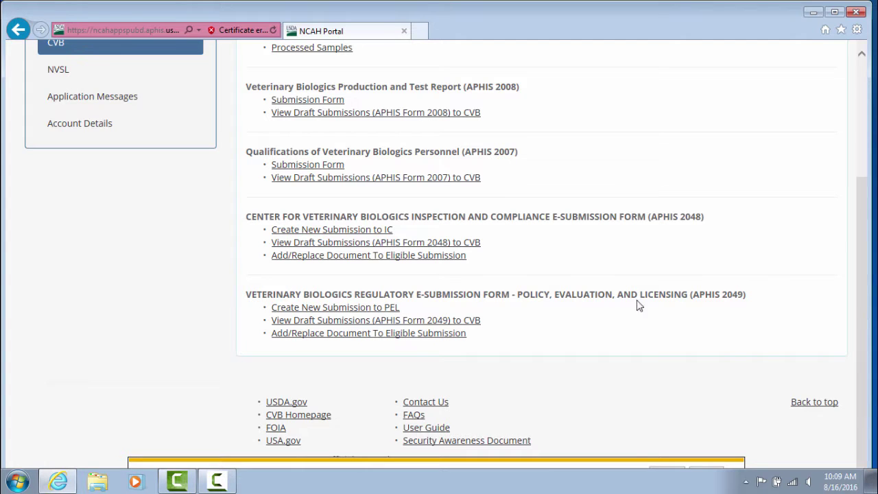
# Open the draft APHIS 2049 list and view the load testing stat files draft's More Info, then close it.
pyautogui.click(324, 324)
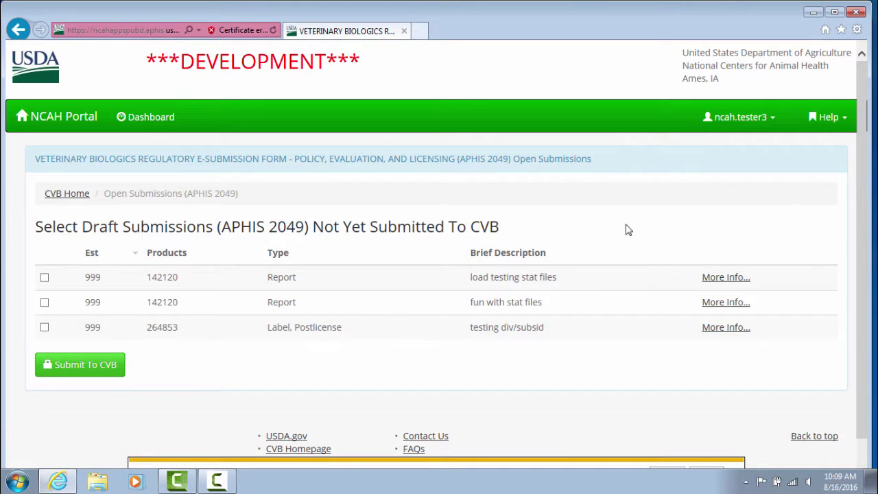
pyautogui.scroll(-2, 866, 184)
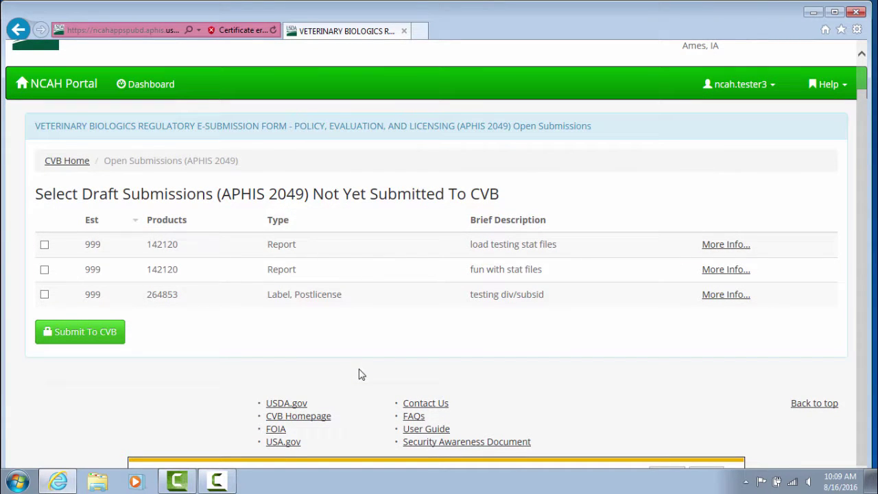
pyautogui.click(723, 246)
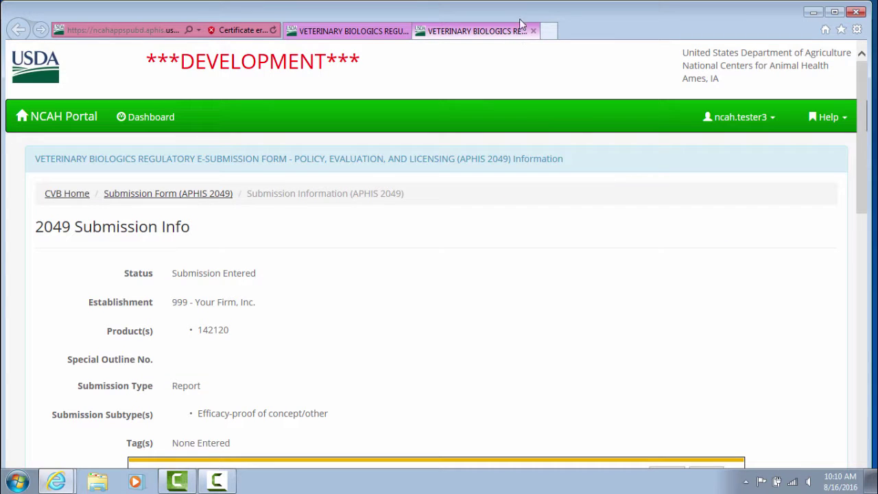
pyautogui.click(534, 32)
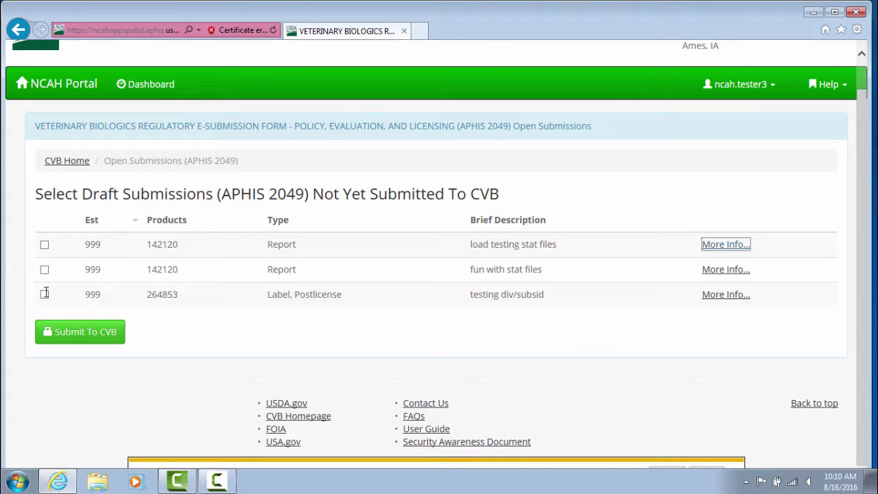
# Tick and then untick the three drafts' checkboxes without submitting any.
pyautogui.click(45, 245)
pyautogui.click(45, 269)
pyautogui.click(45, 294)
pyautogui.click(45, 245)
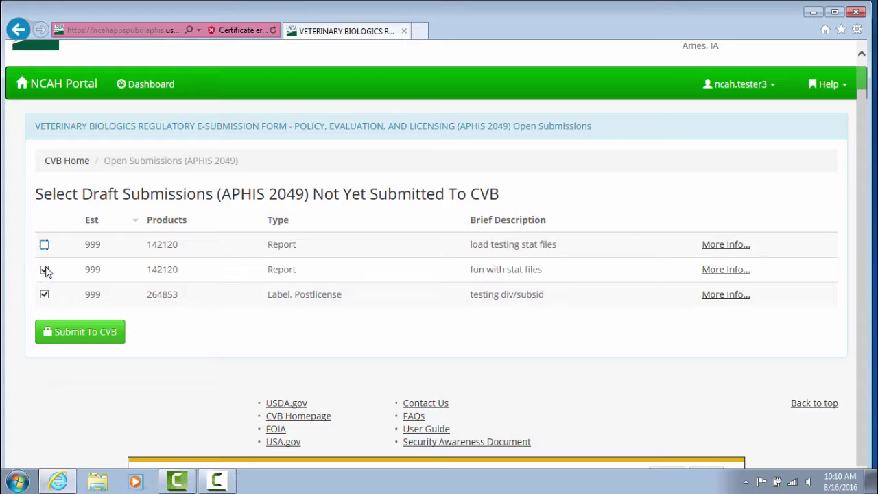
pyautogui.click(44, 270)
pyautogui.click(44, 294)
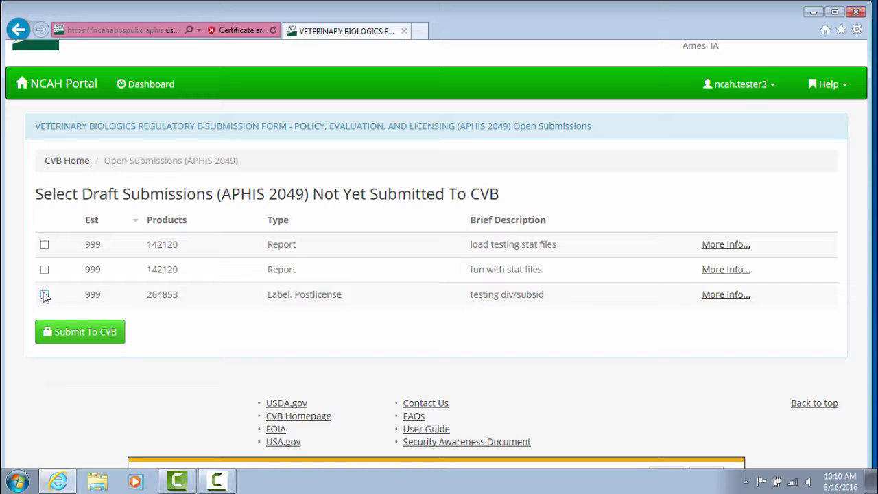
pyautogui.click(152, 85)
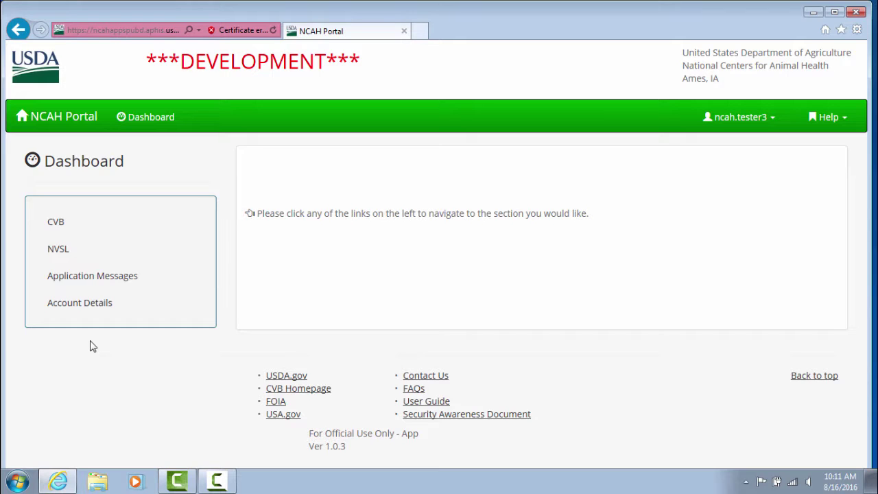
pyautogui.click(71, 308)
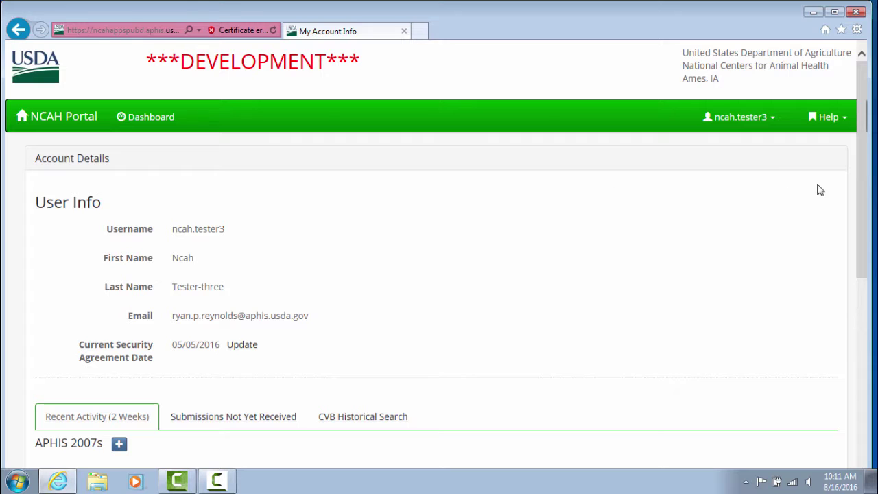
pyautogui.moveTo(866, 204); pyautogui.dragTo(875, 325)
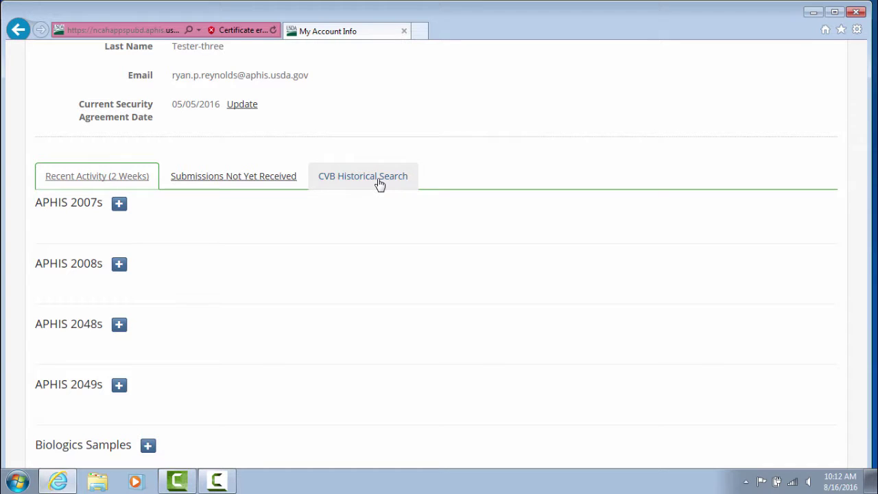
# Expand APHIS 2049s under Recent Activity and scroll through its submissions table.
pyautogui.click(119, 386)
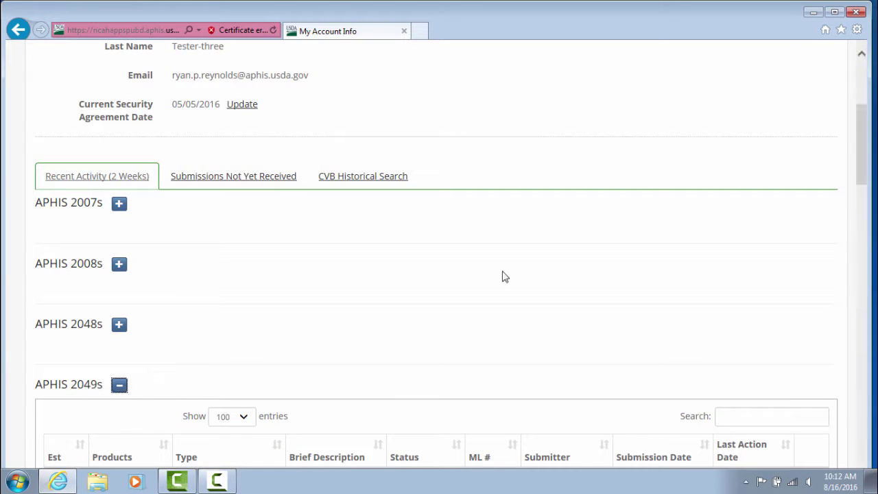
pyautogui.moveTo(862, 153); pyautogui.dragTo(877, 215)
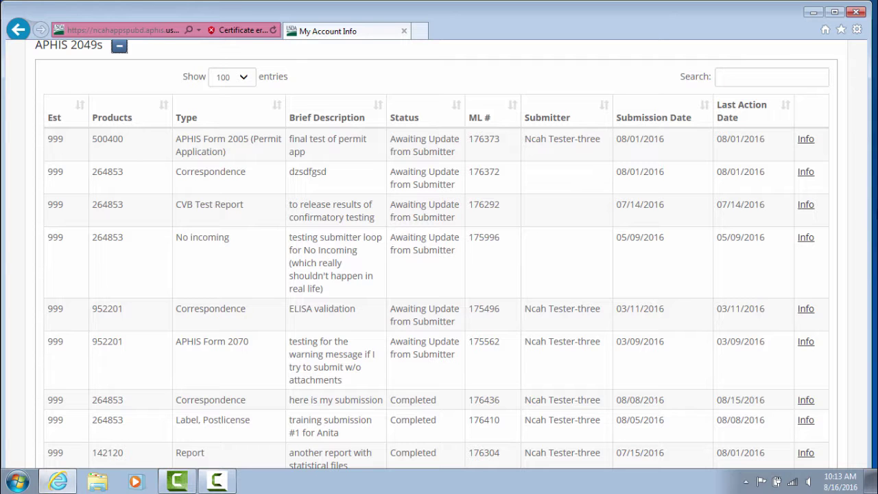
pyautogui.scroll(-5, 866, 198)
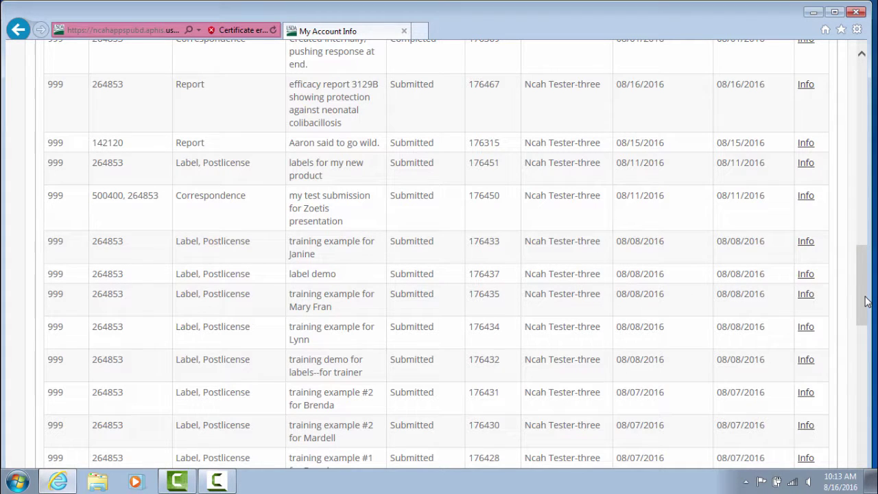
pyautogui.moveTo(866, 297)
pyautogui.mouseDown()
pyautogui.moveTo(864, 172)
pyautogui.moveTo(864, 204)
pyautogui.mouseUp()
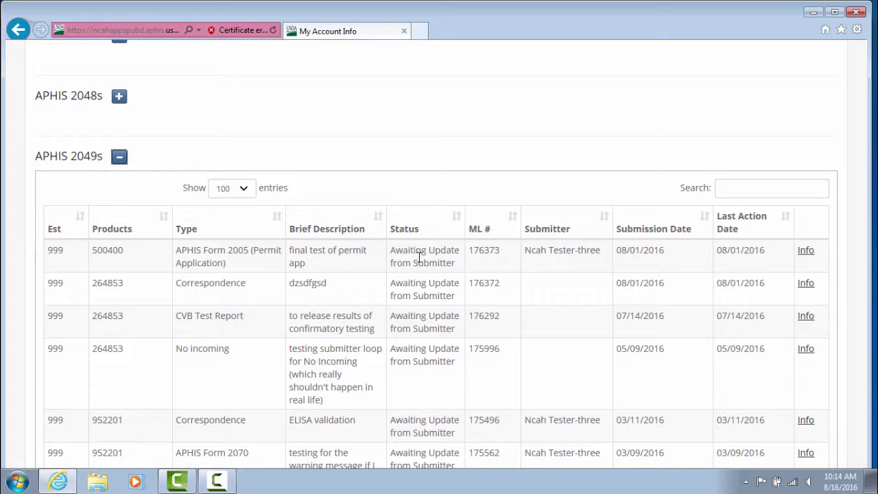
pyautogui.scroll(-2, 421, 257)
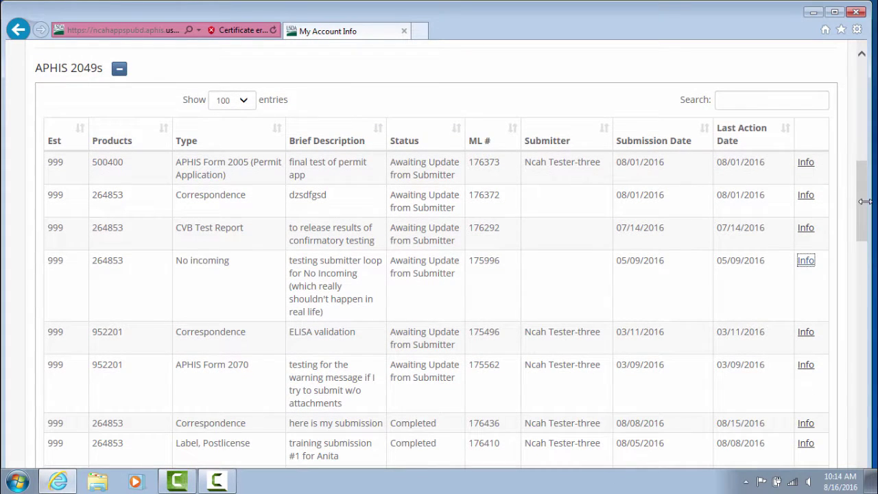
pyautogui.click(807, 197)
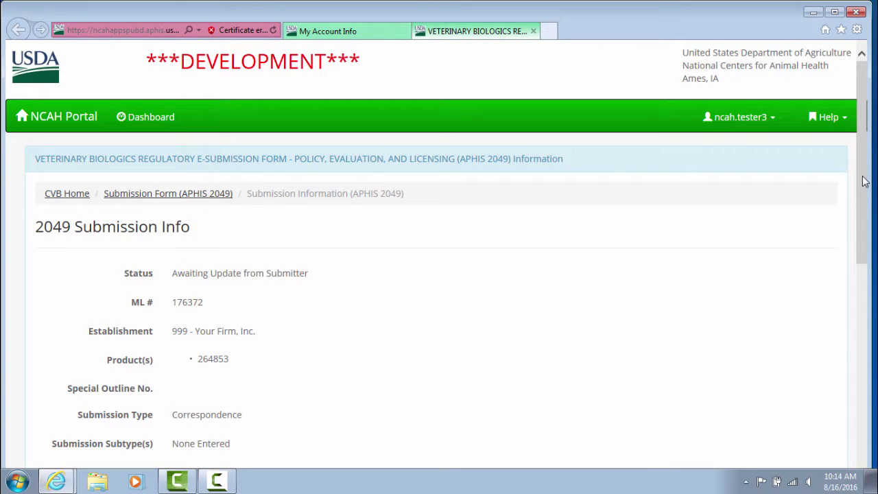
pyautogui.moveTo(865, 182); pyautogui.dragTo(869, 290)
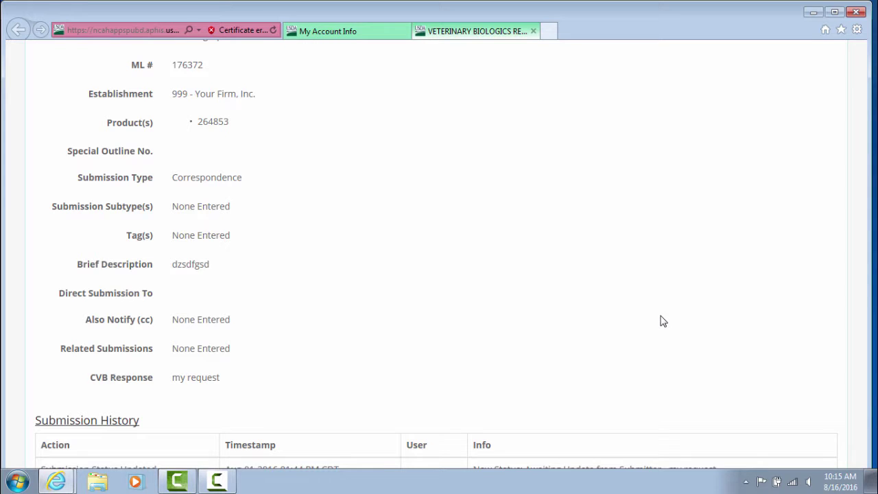
pyautogui.click(533, 31)
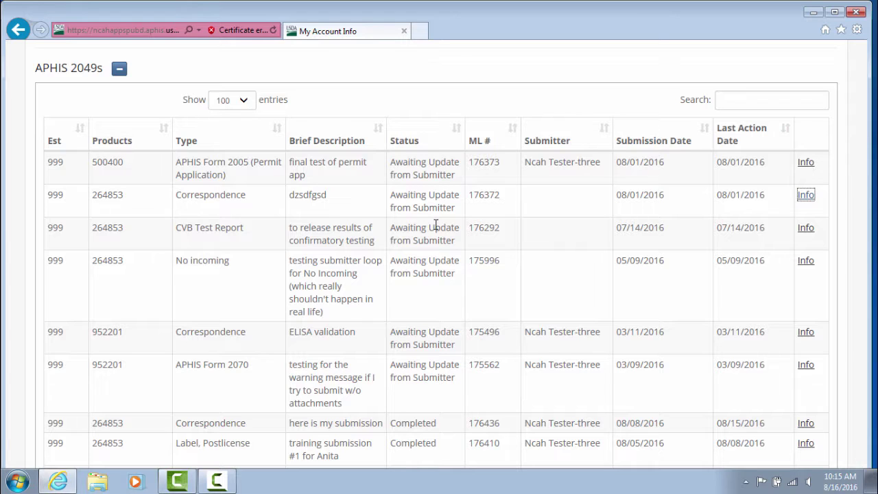
# Sort the APHIS 2049s list by Status, then by Last Action Date, newest first.
pyautogui.scroll(-1, 863, 189)
pyautogui.moveTo(863, 189); pyautogui.dragTo(870, 248)
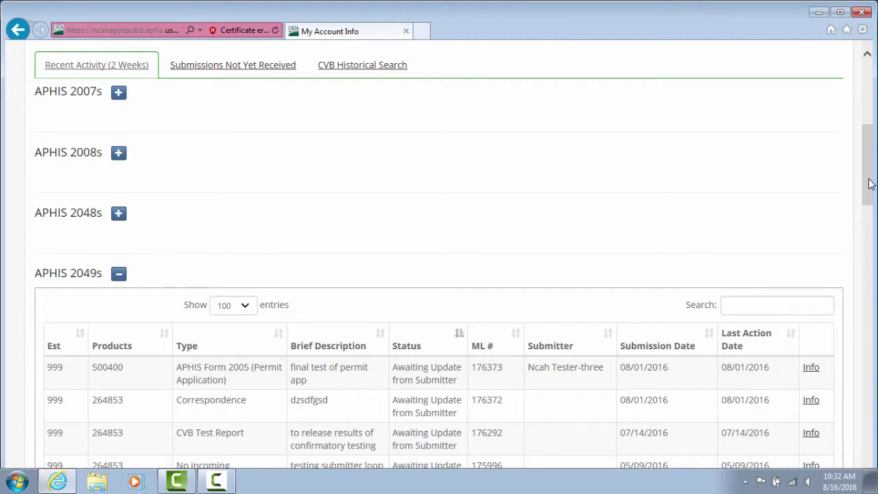
pyautogui.moveTo(869, 184); pyautogui.dragTo(870, 199)
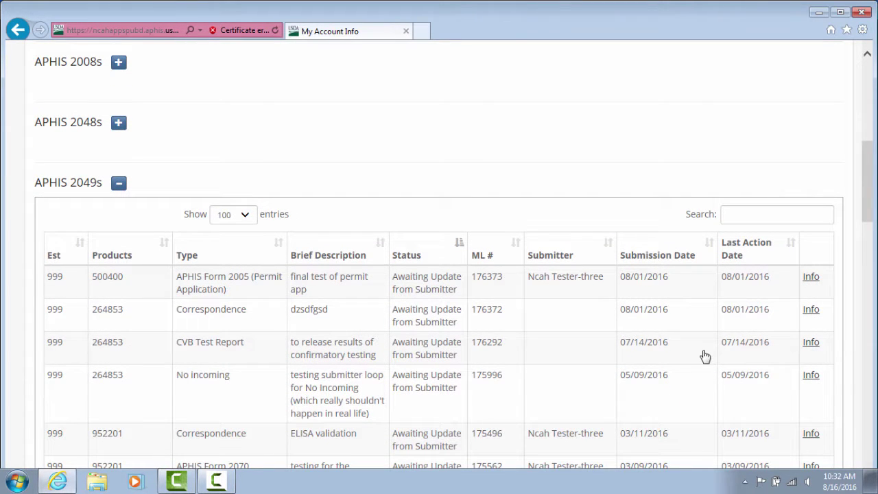
pyautogui.click(460, 247)
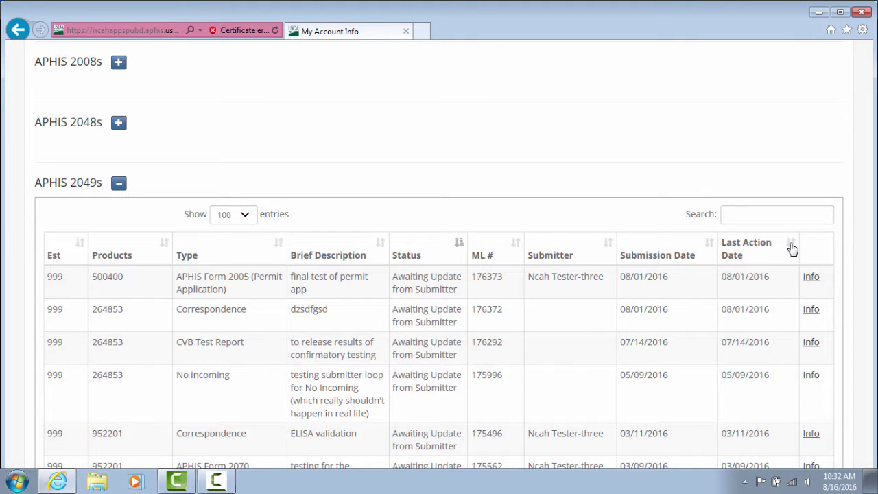
pyautogui.click(793, 248)
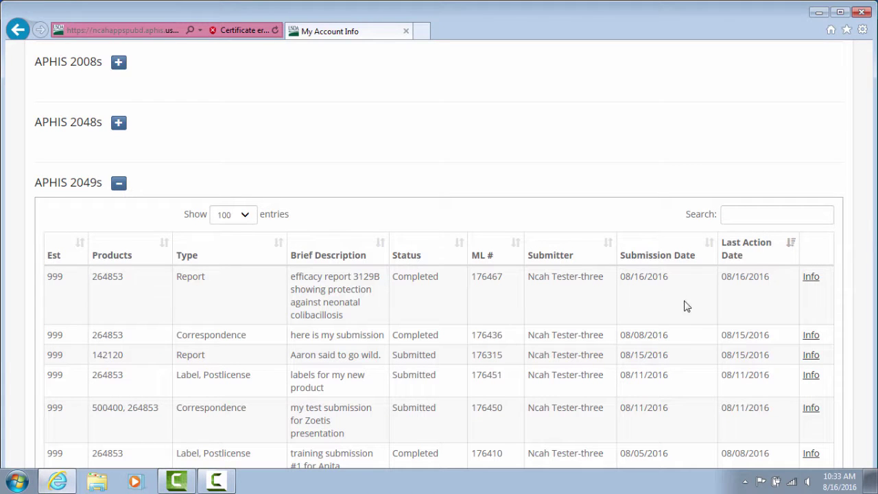
# Open ML 176467's Info and its 999CVBResponseLetter.pdf under CVB Response Files.
pyautogui.click(812, 278)
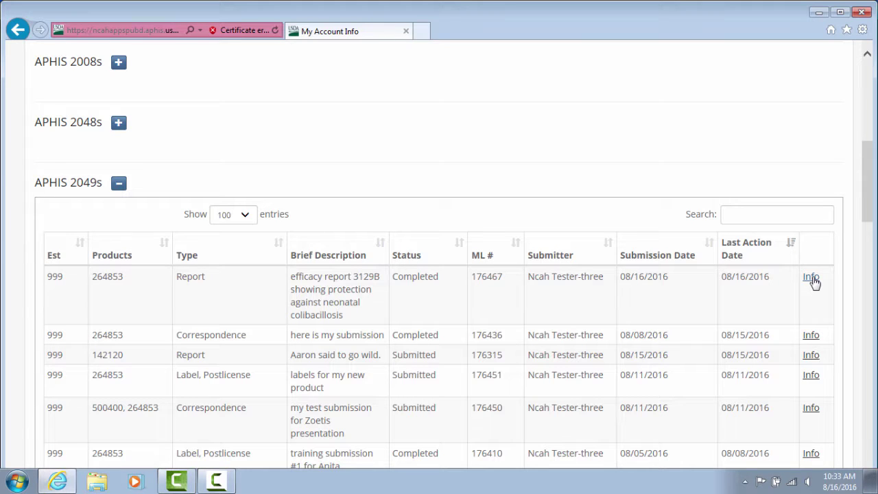
pyautogui.click(812, 278)
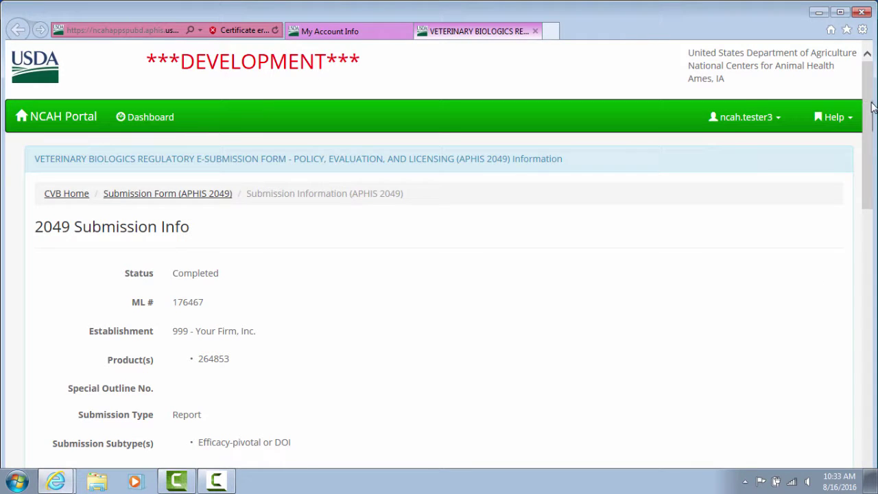
pyautogui.scroll(-3, 868, 100)
pyautogui.scroll(-3, 439, 254)
pyautogui.scroll(-2, 439, 254)
pyautogui.scroll(-1, 326, 288)
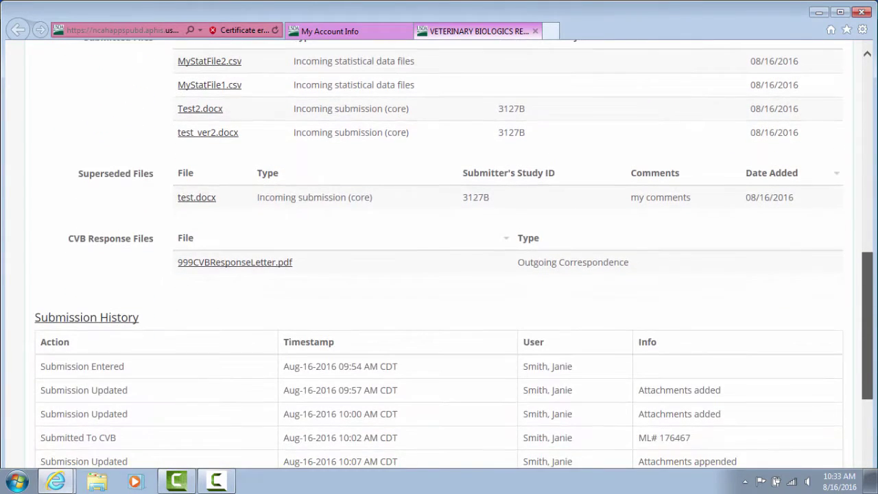
pyautogui.scroll(-1, 326, 288)
pyautogui.scroll(-1, 326, 288)
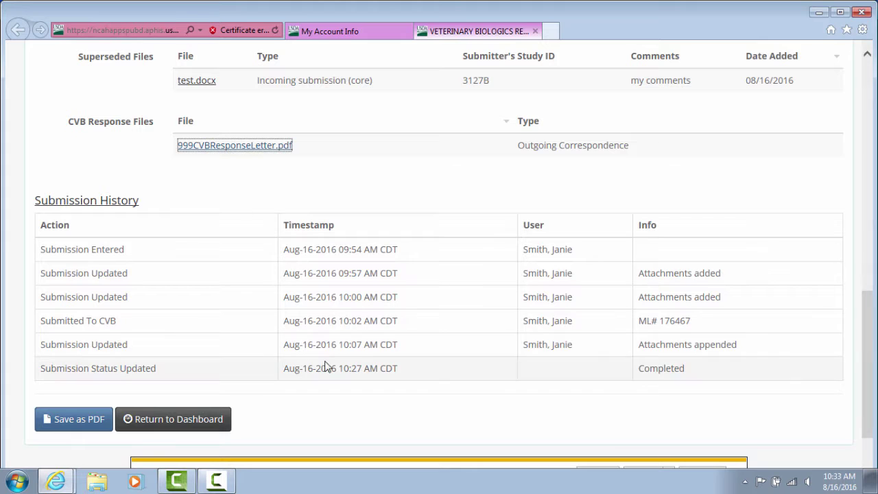
pyautogui.click(594, 469)
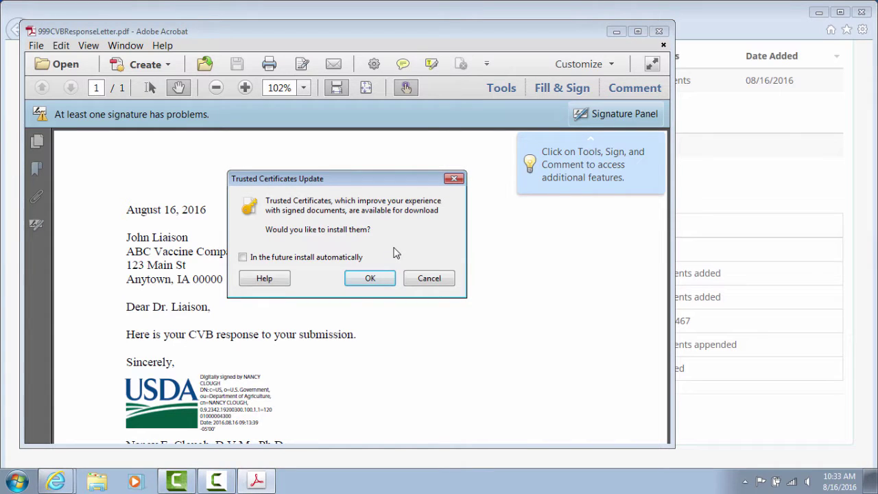
# Cancel the certificates update, maximize Acrobat, and scroll through the signed CVB letter.
pyautogui.click(434, 280)
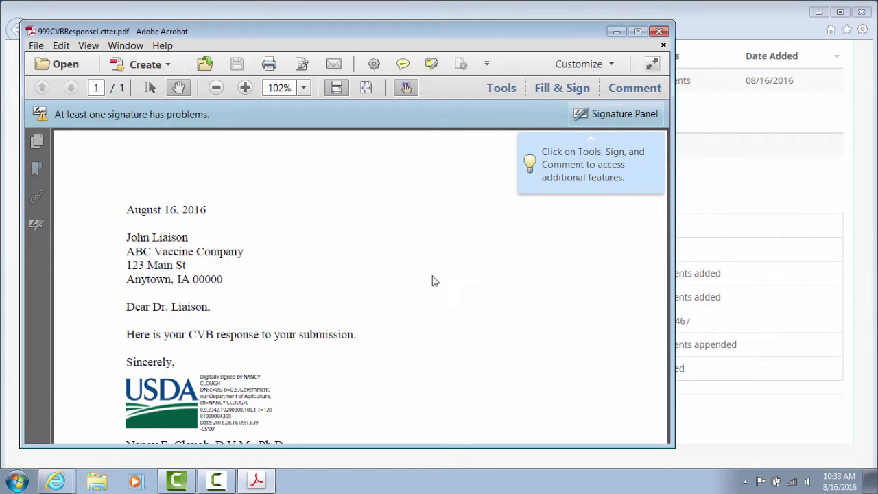
pyautogui.click(637, 32)
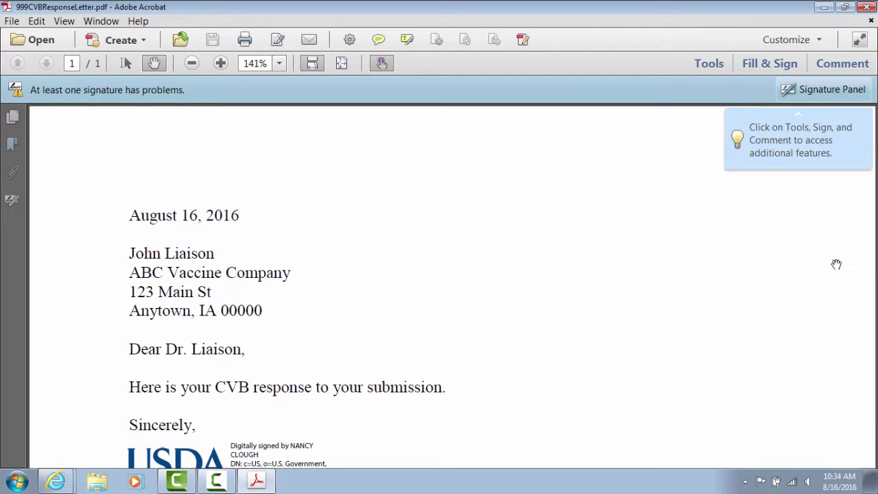
pyautogui.scroll(-10, 874, 266)
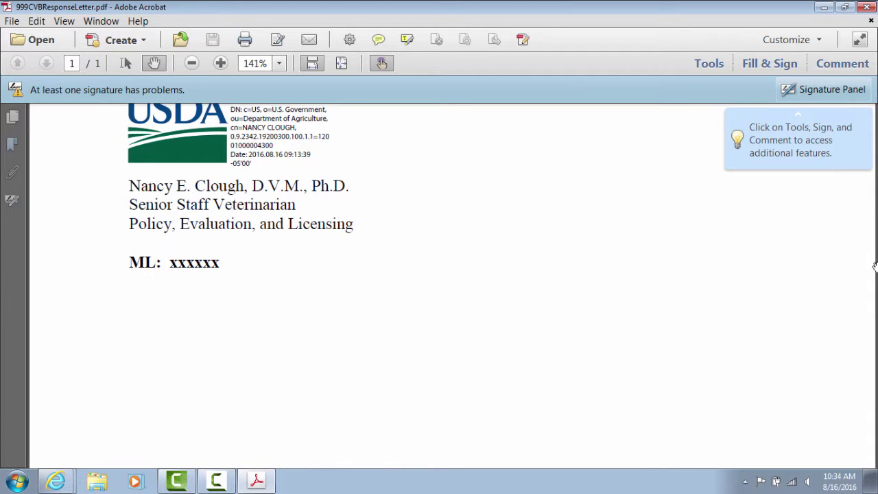
pyautogui.scroll(10, 875, 266)
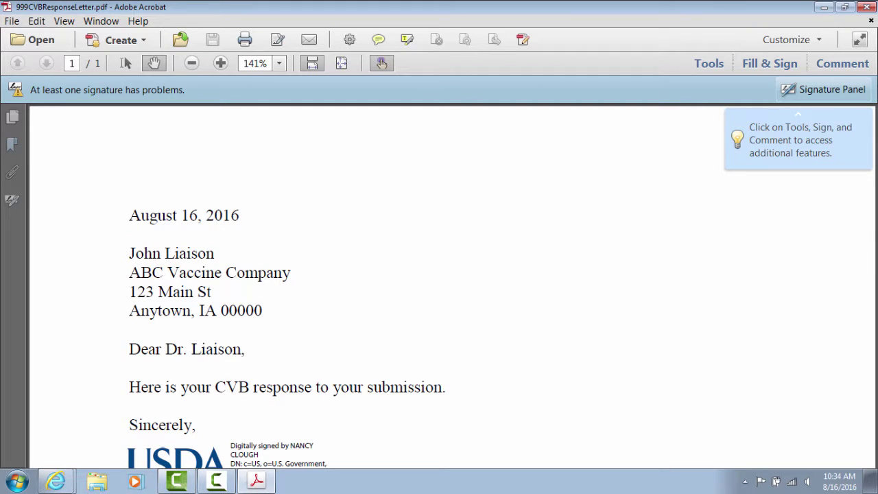
pyautogui.click(867, 7)
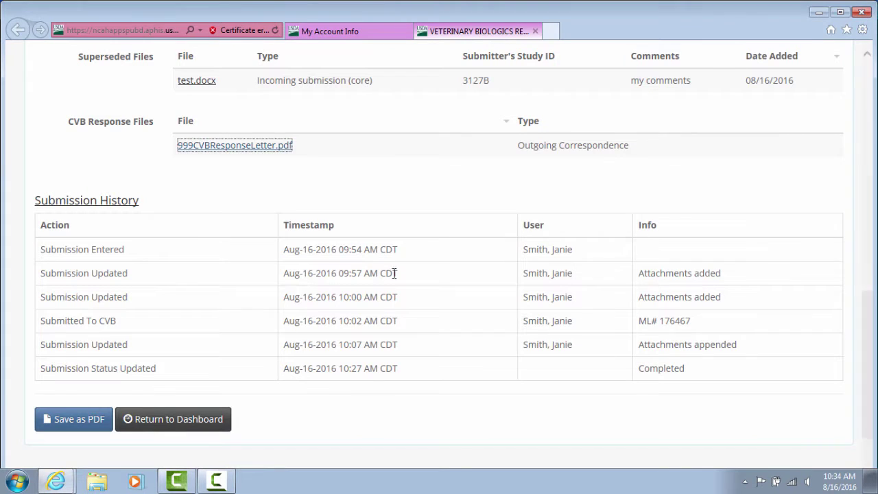